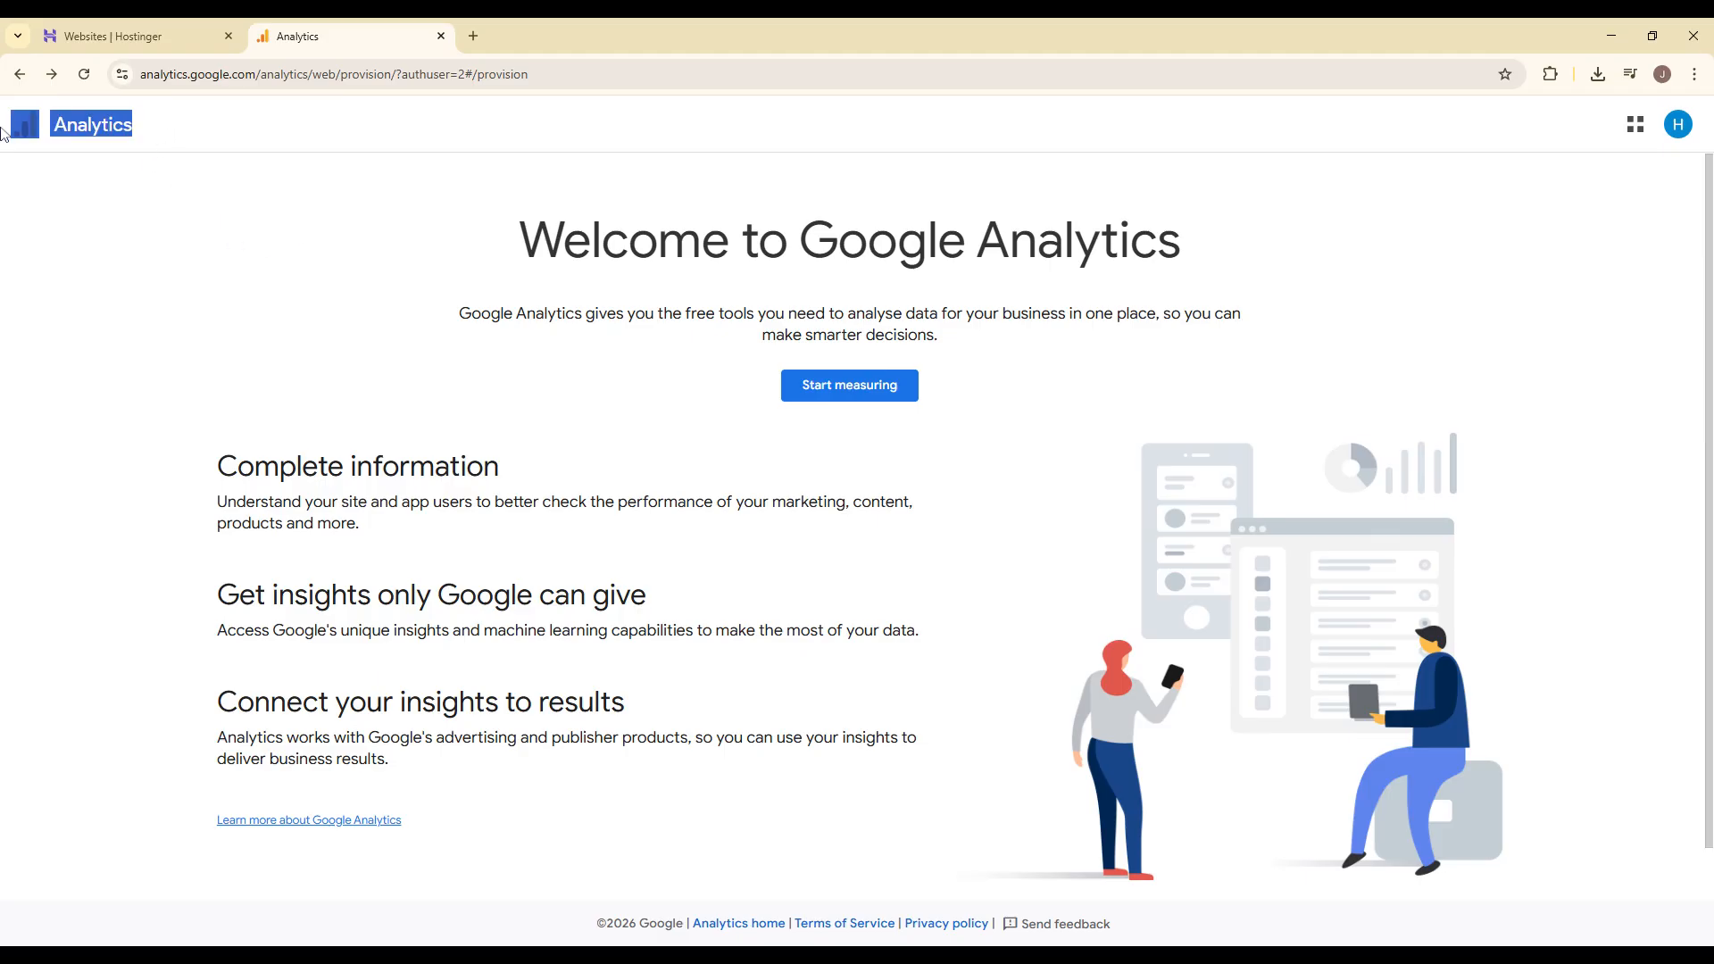
Start measuring and create an Analytics account named hostinger2, keeping the default data sharing settings.
left_click(808, 386)
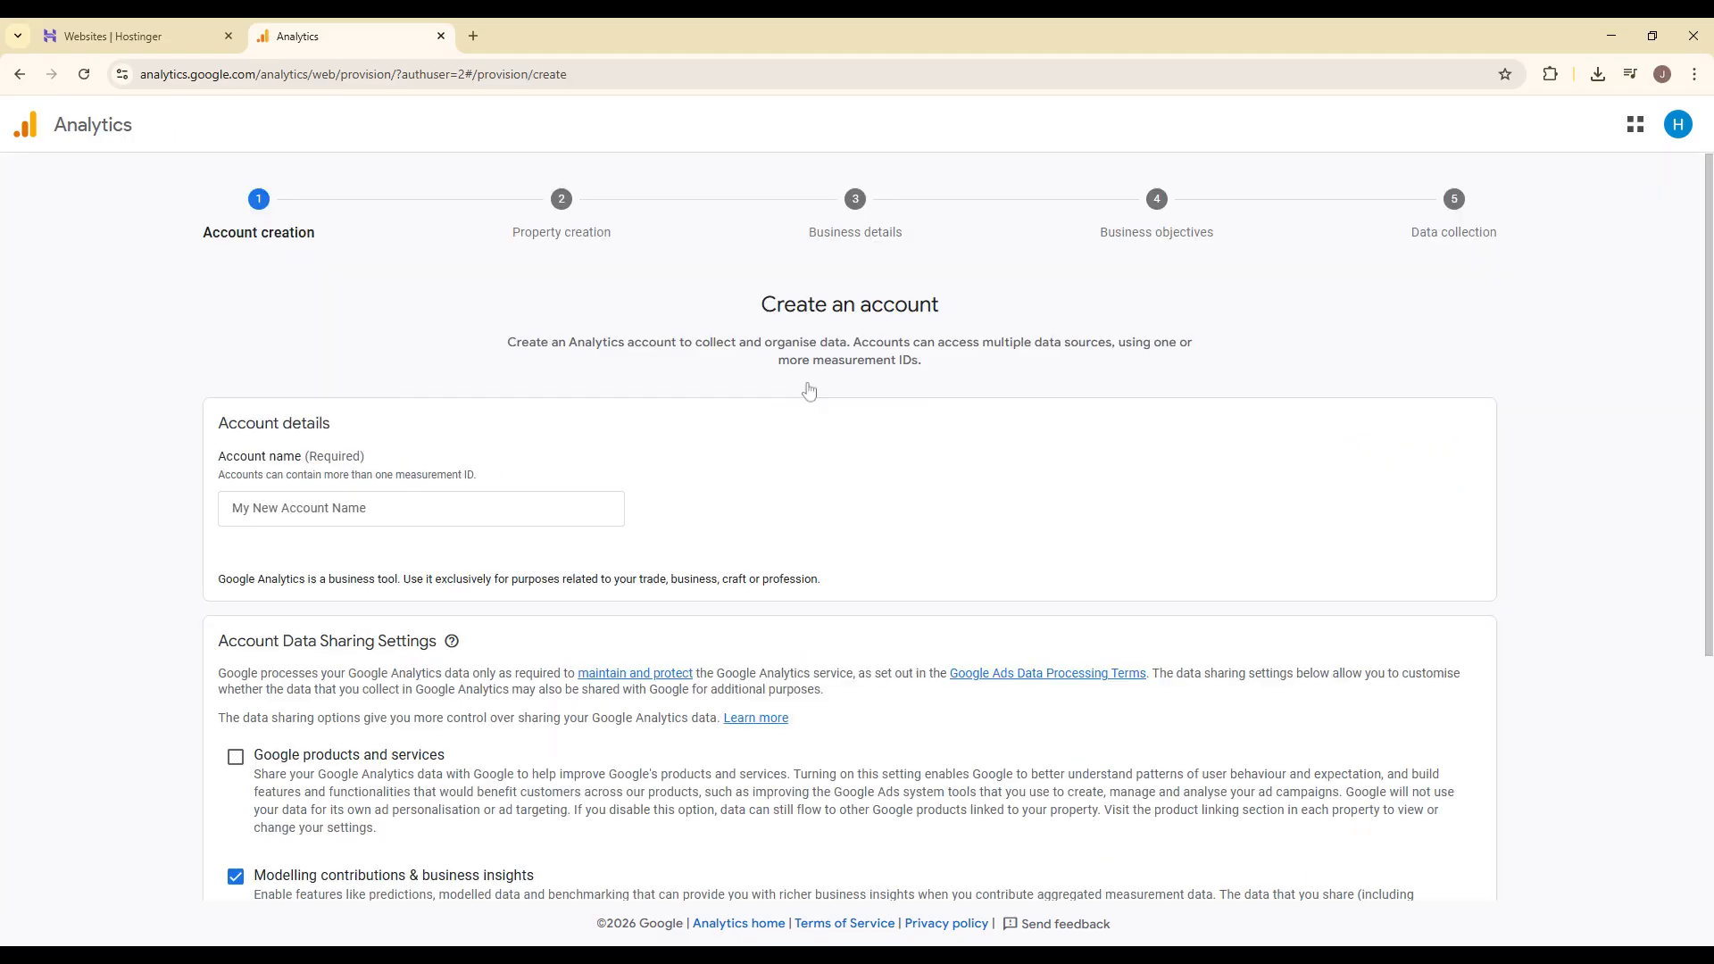
left_click(363, 511)
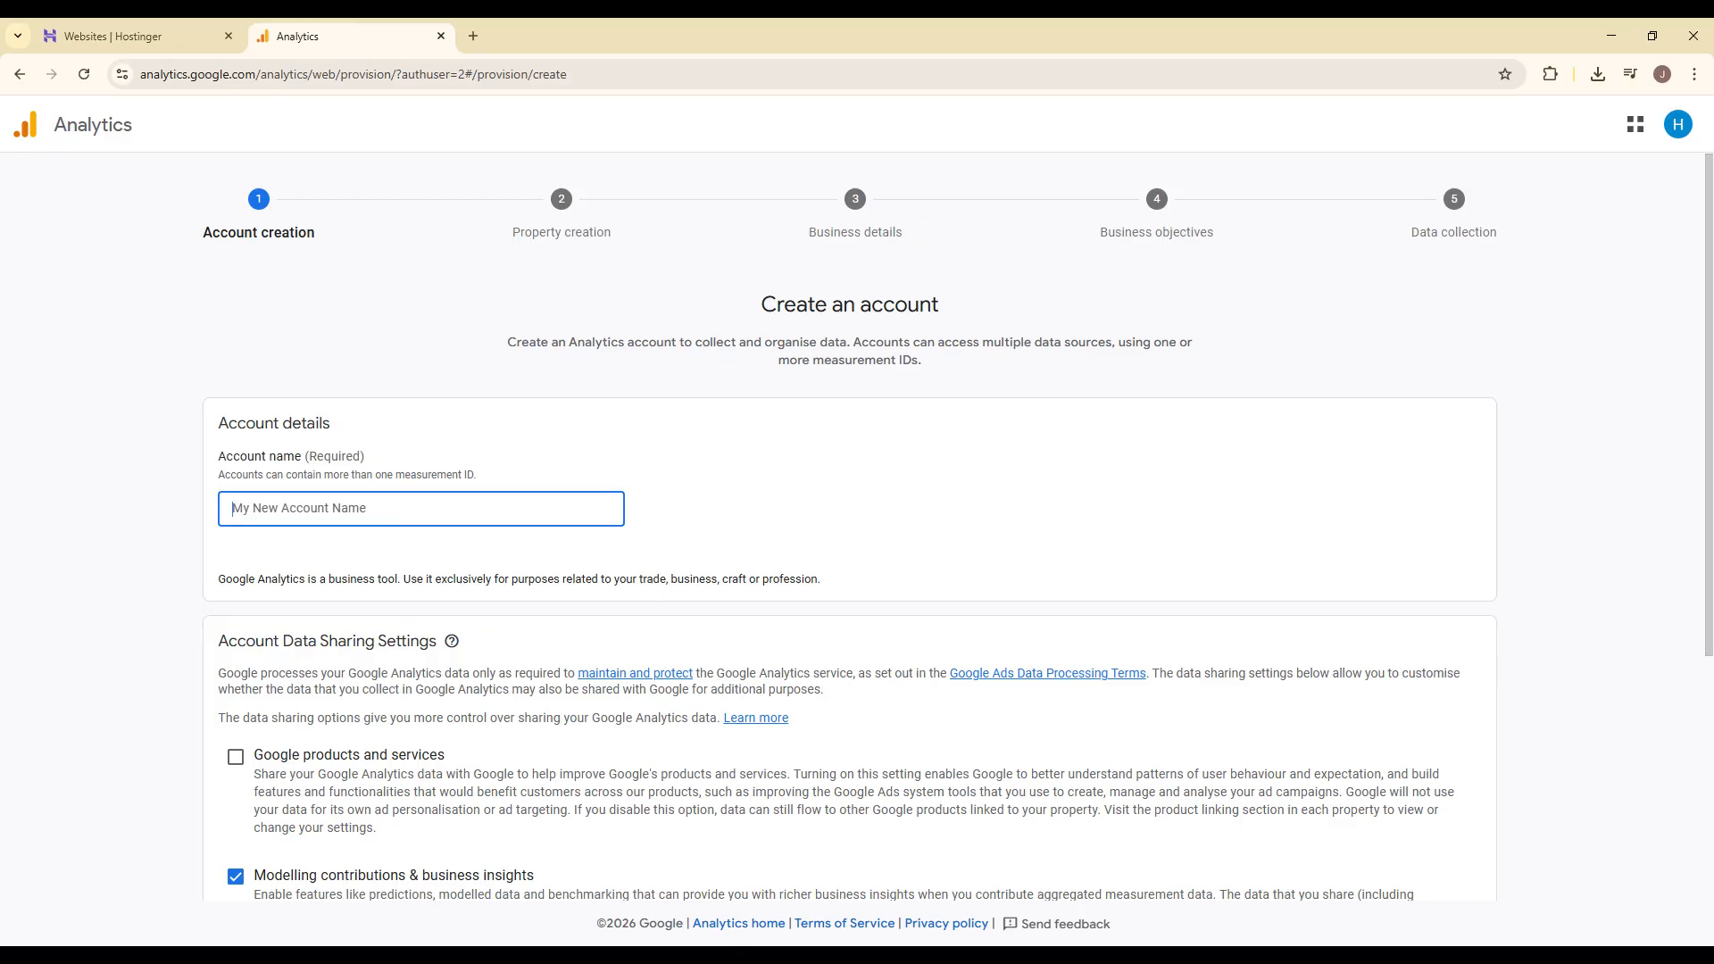
type("hostingerr")
key("BackSpace")
type("2")
scroll(975, 318, "down", 5)
left_click(234, 855)
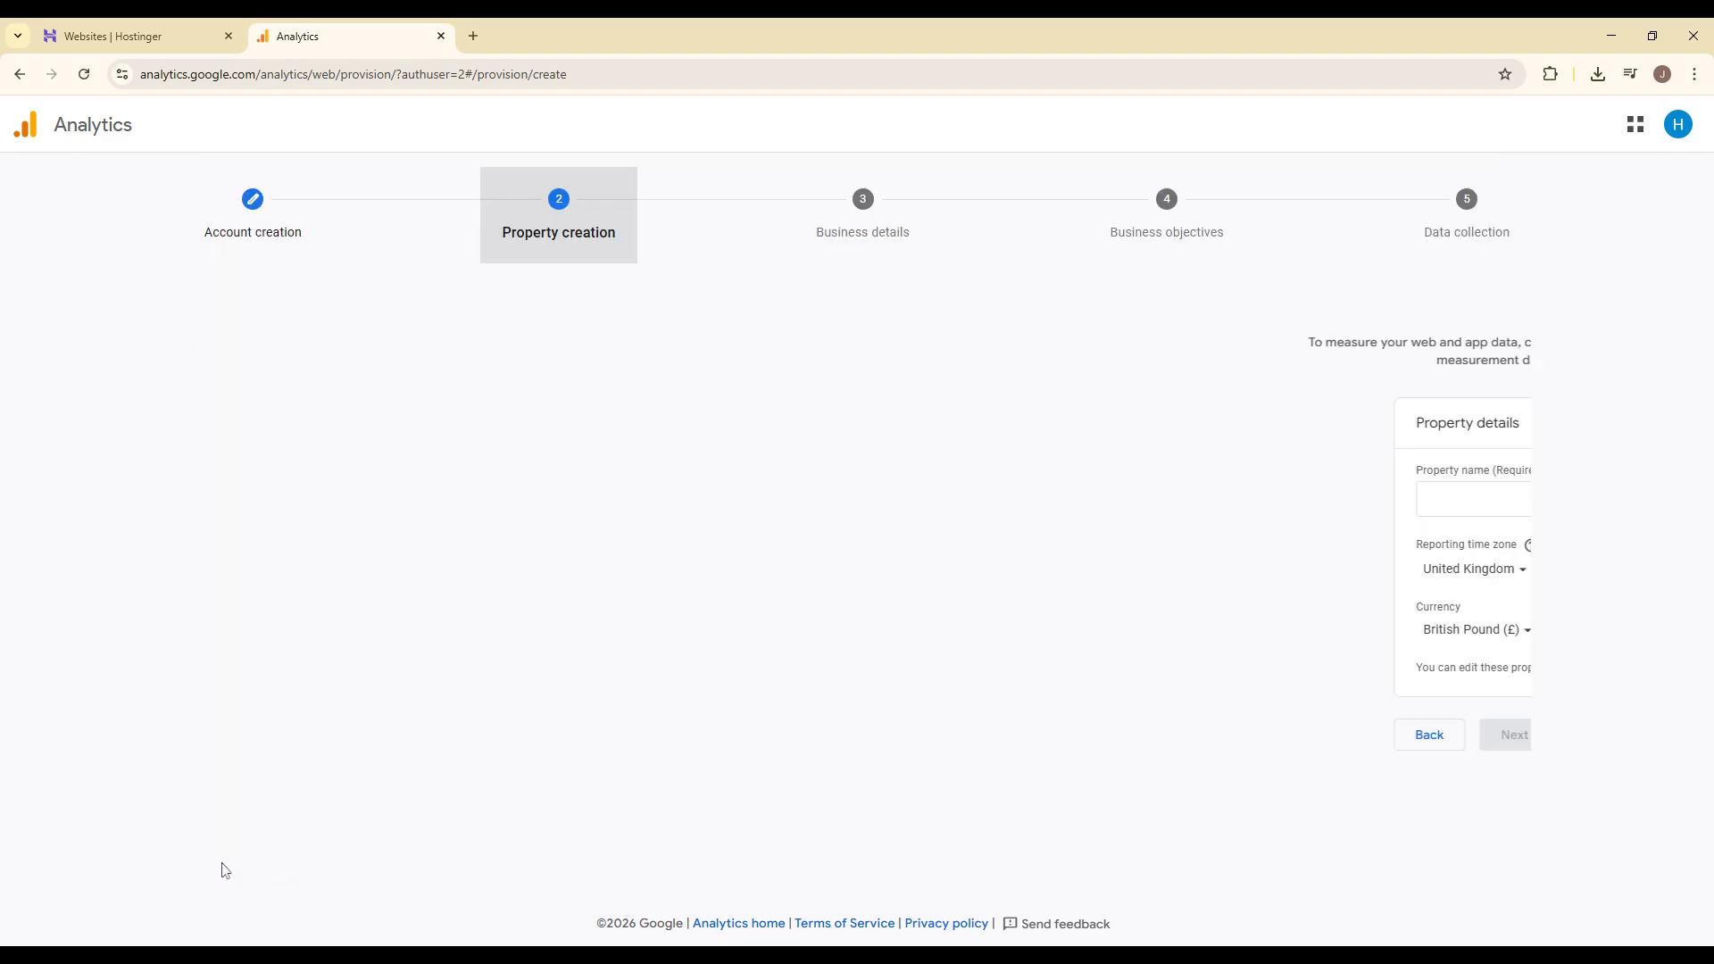
Name the new property hostingerproperty and continue with the preset time zone and currency.
left_click(641, 511)
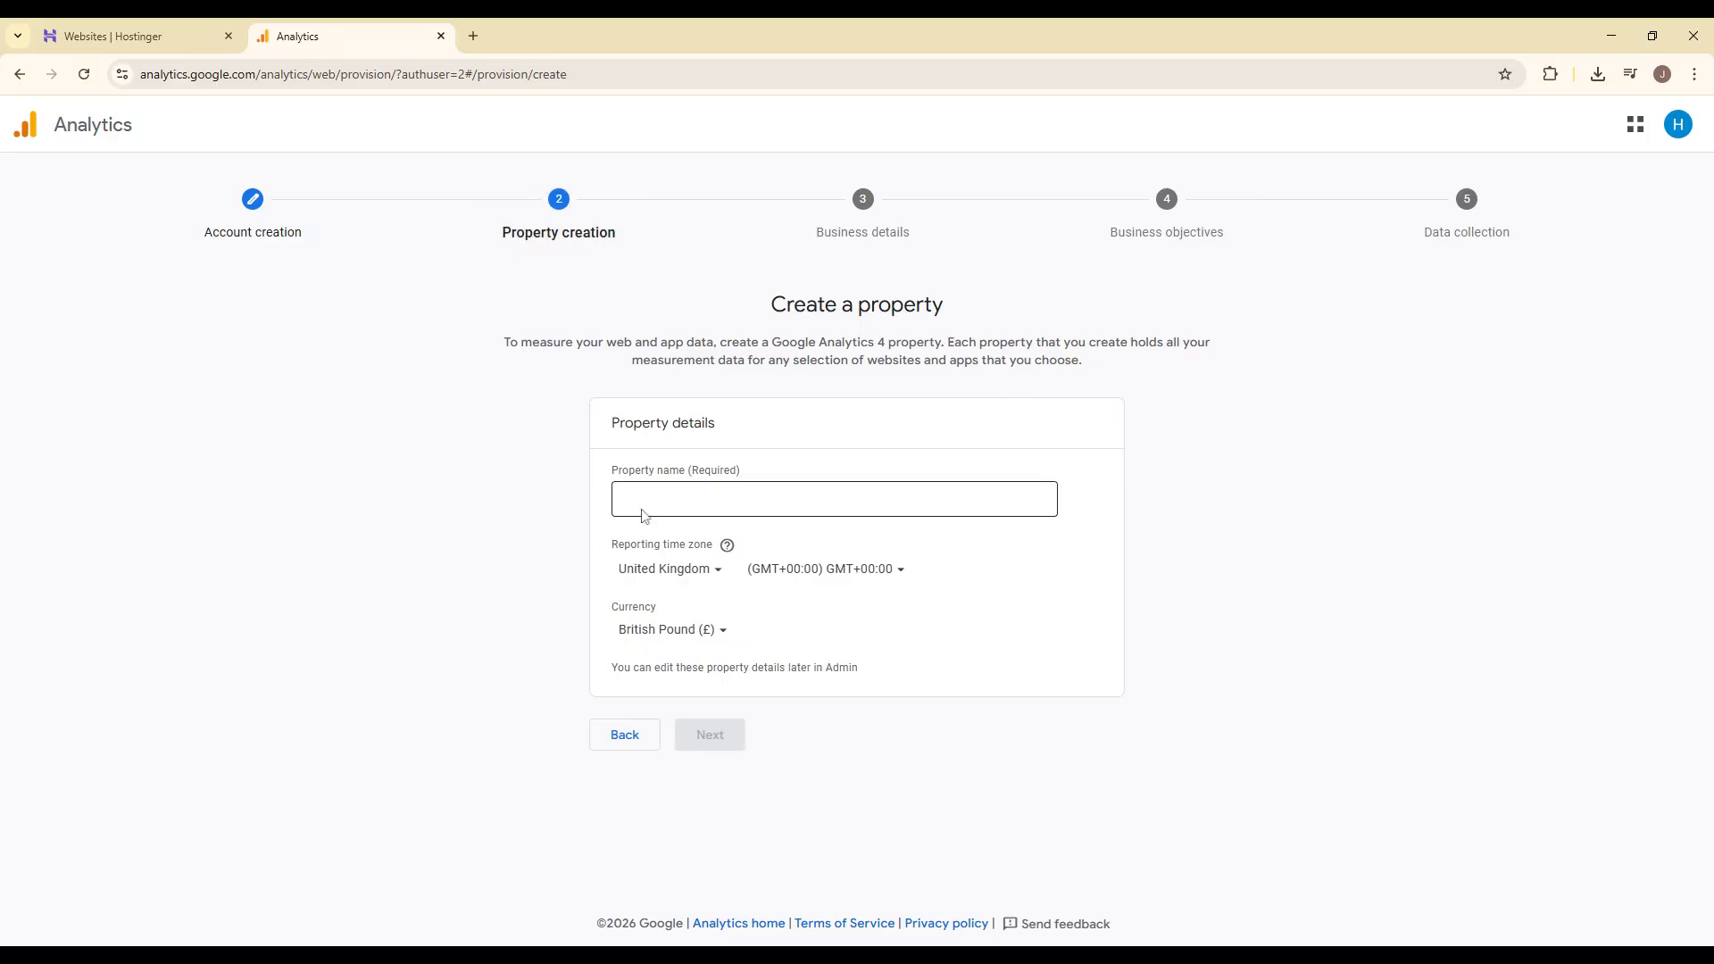
type("hostingerproperty")
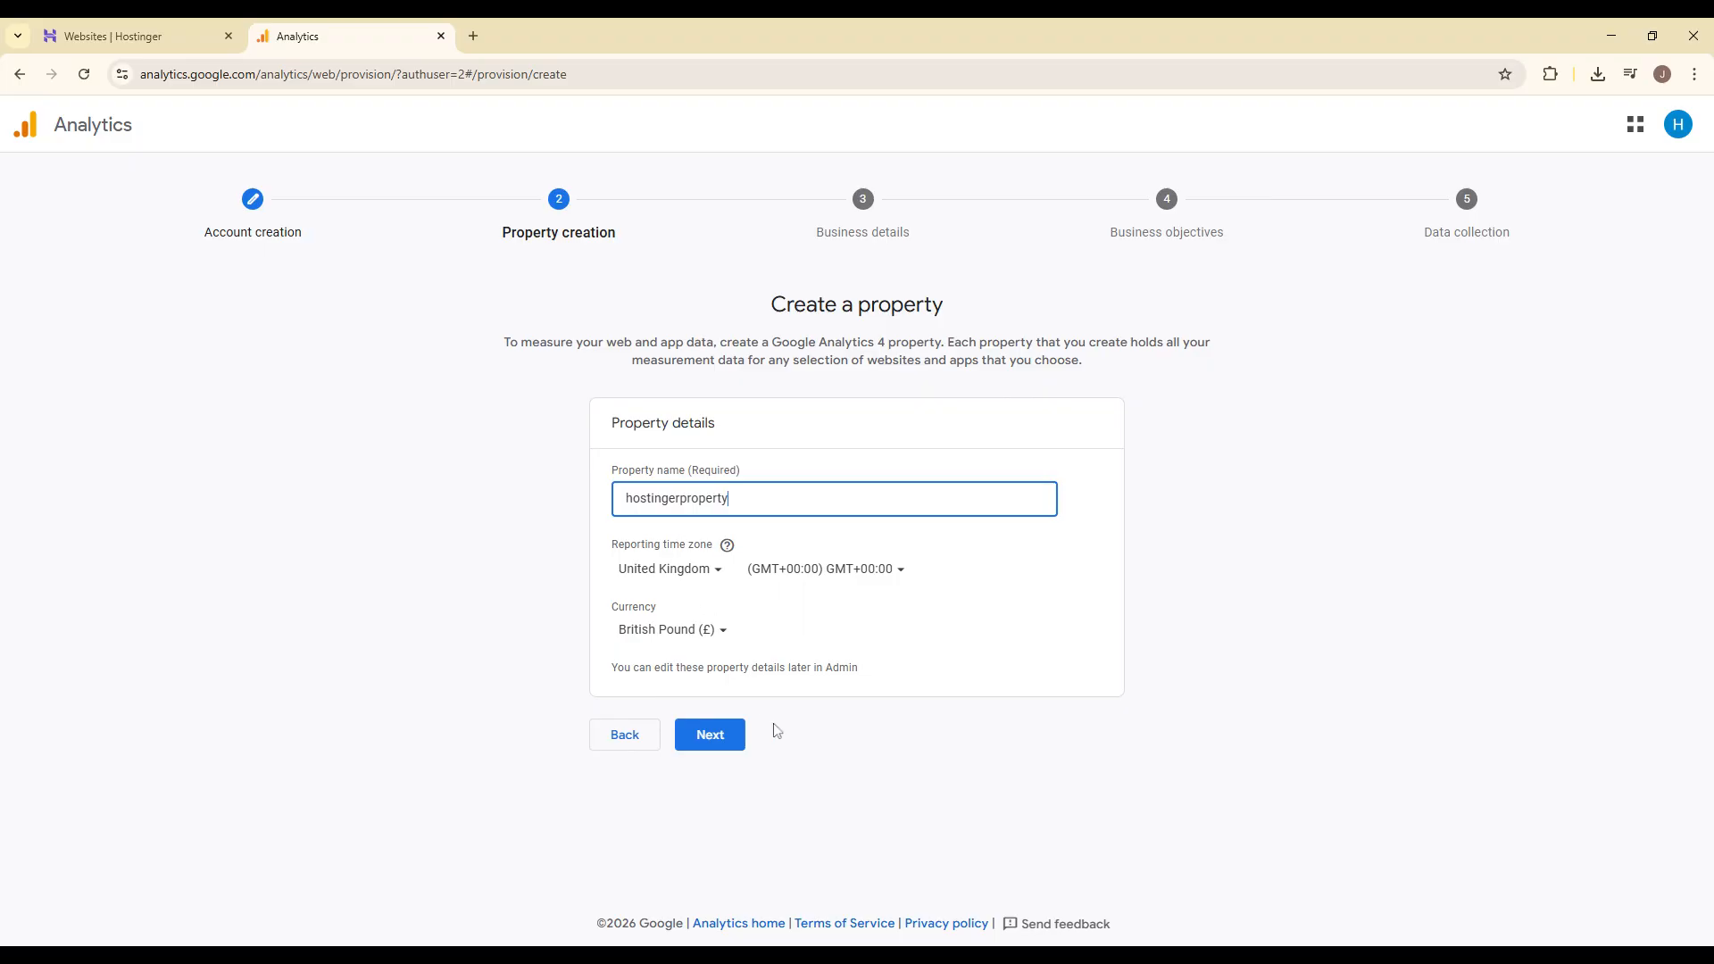
left_click(730, 739)
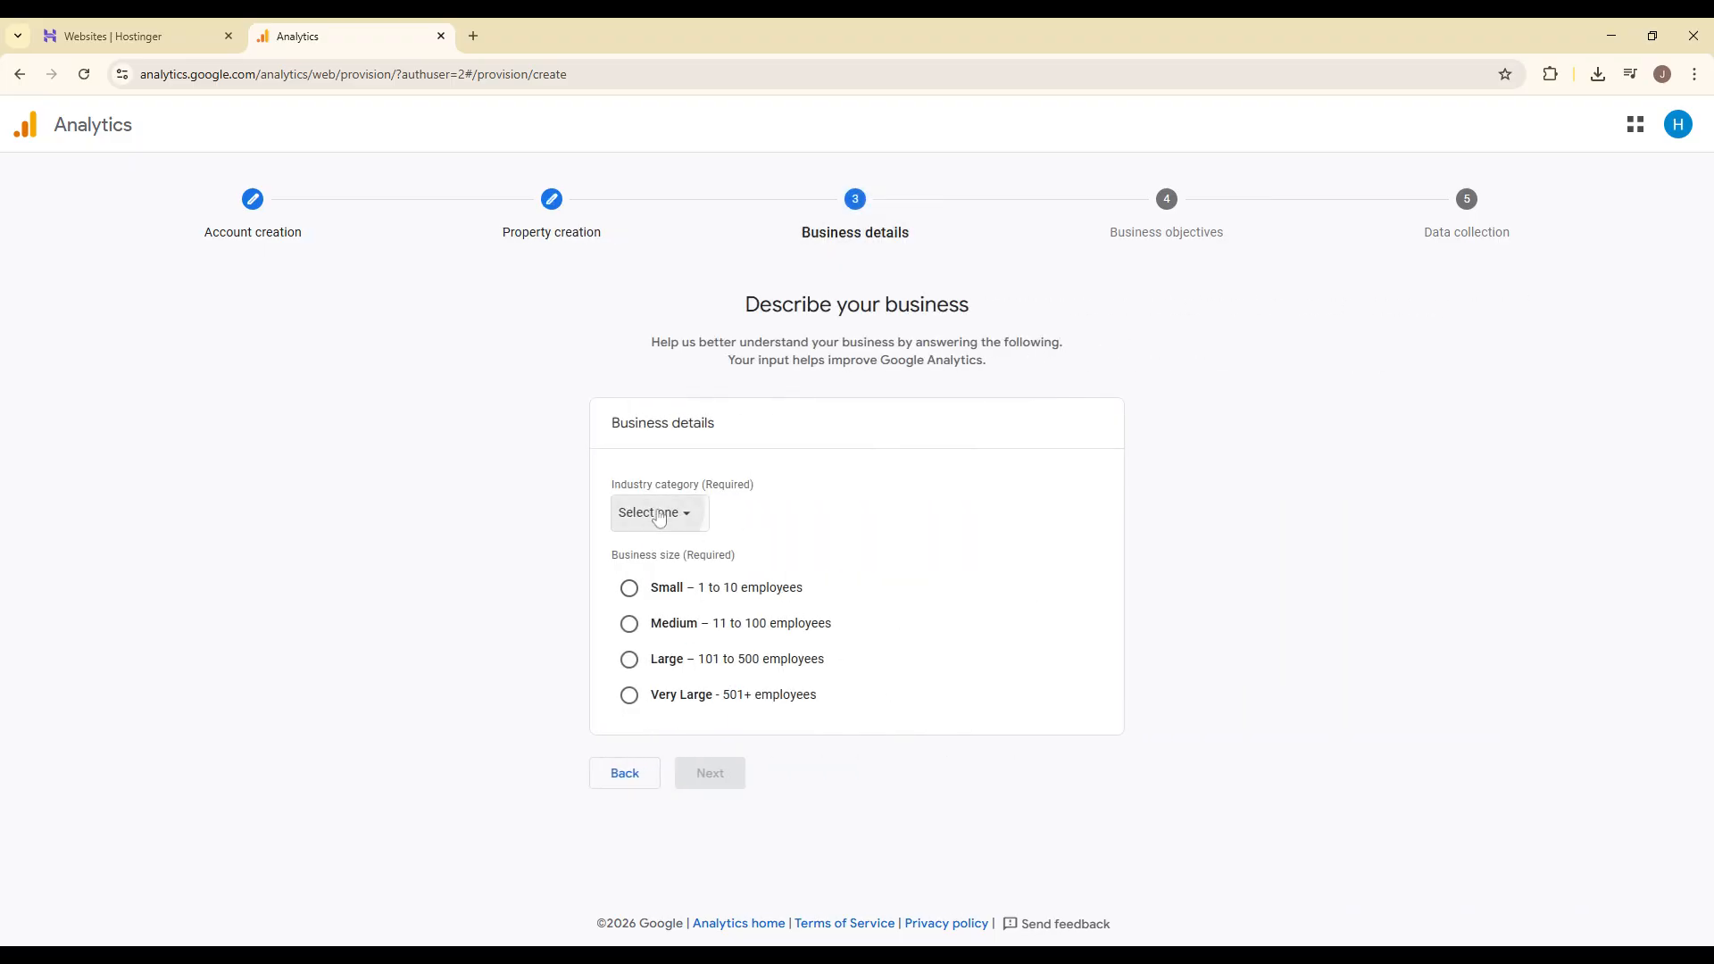
Describe the business as Beauty & Fitness with Small – 1 to 10 employees, and continue to the objectives.
left_click(659, 519)
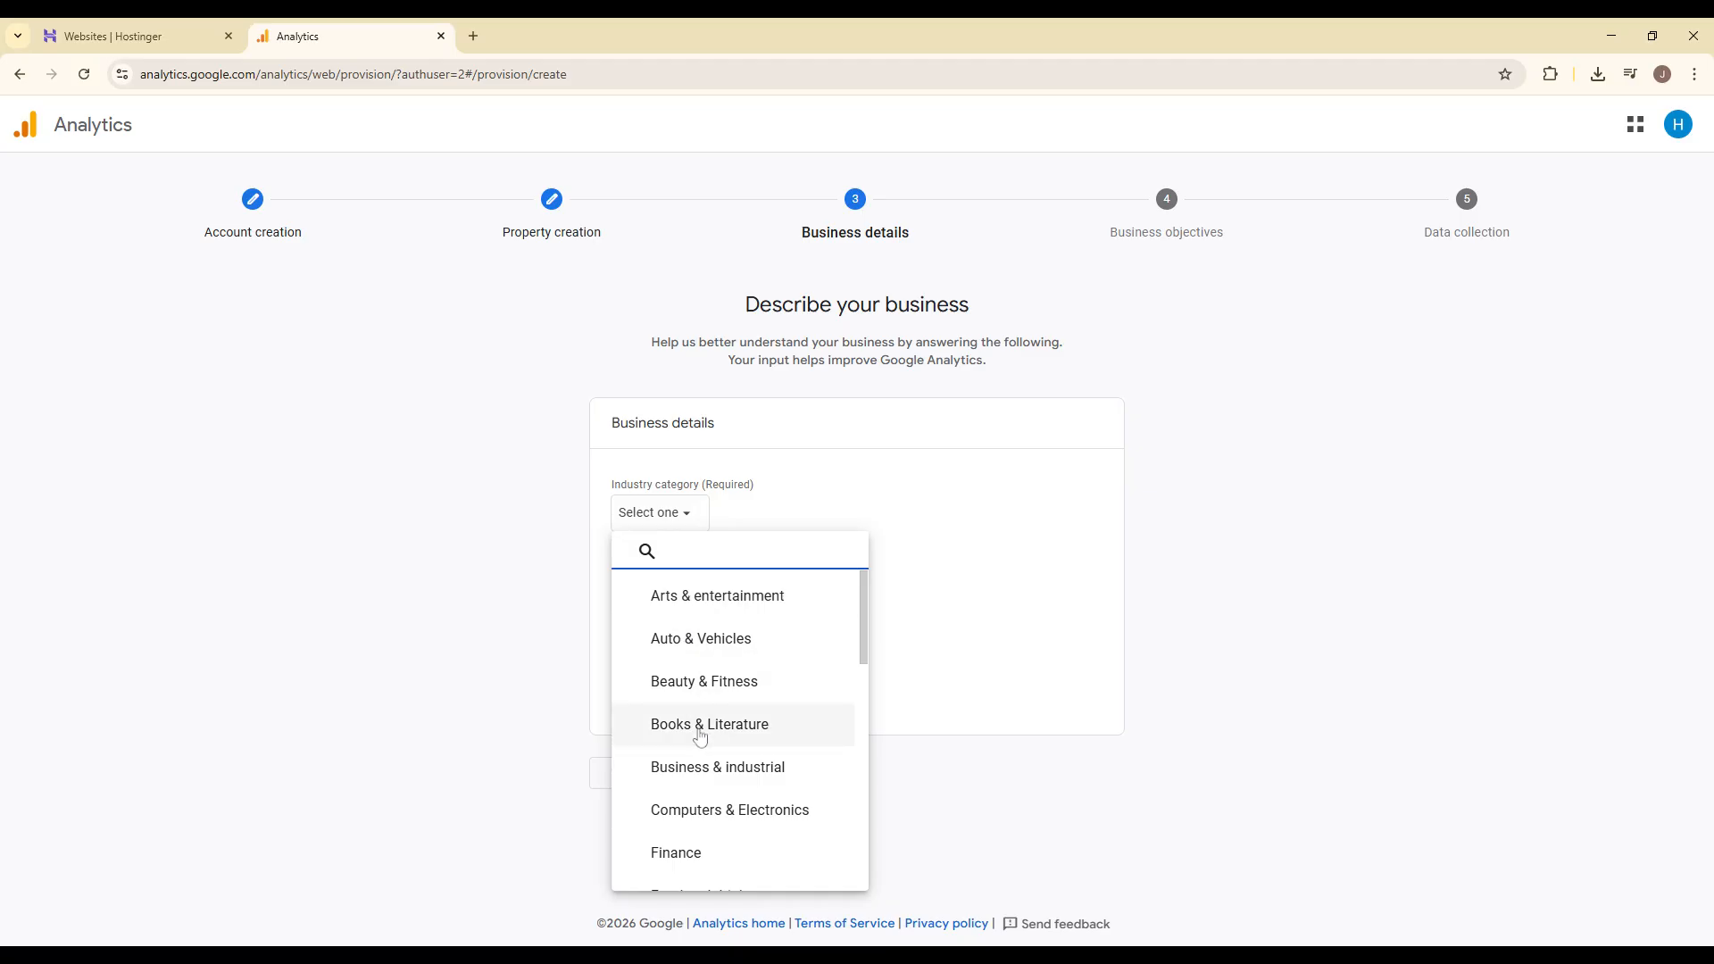
scroll(705, 766, "down", 1)
scroll(708, 755, "up", 1)
left_click(718, 679)
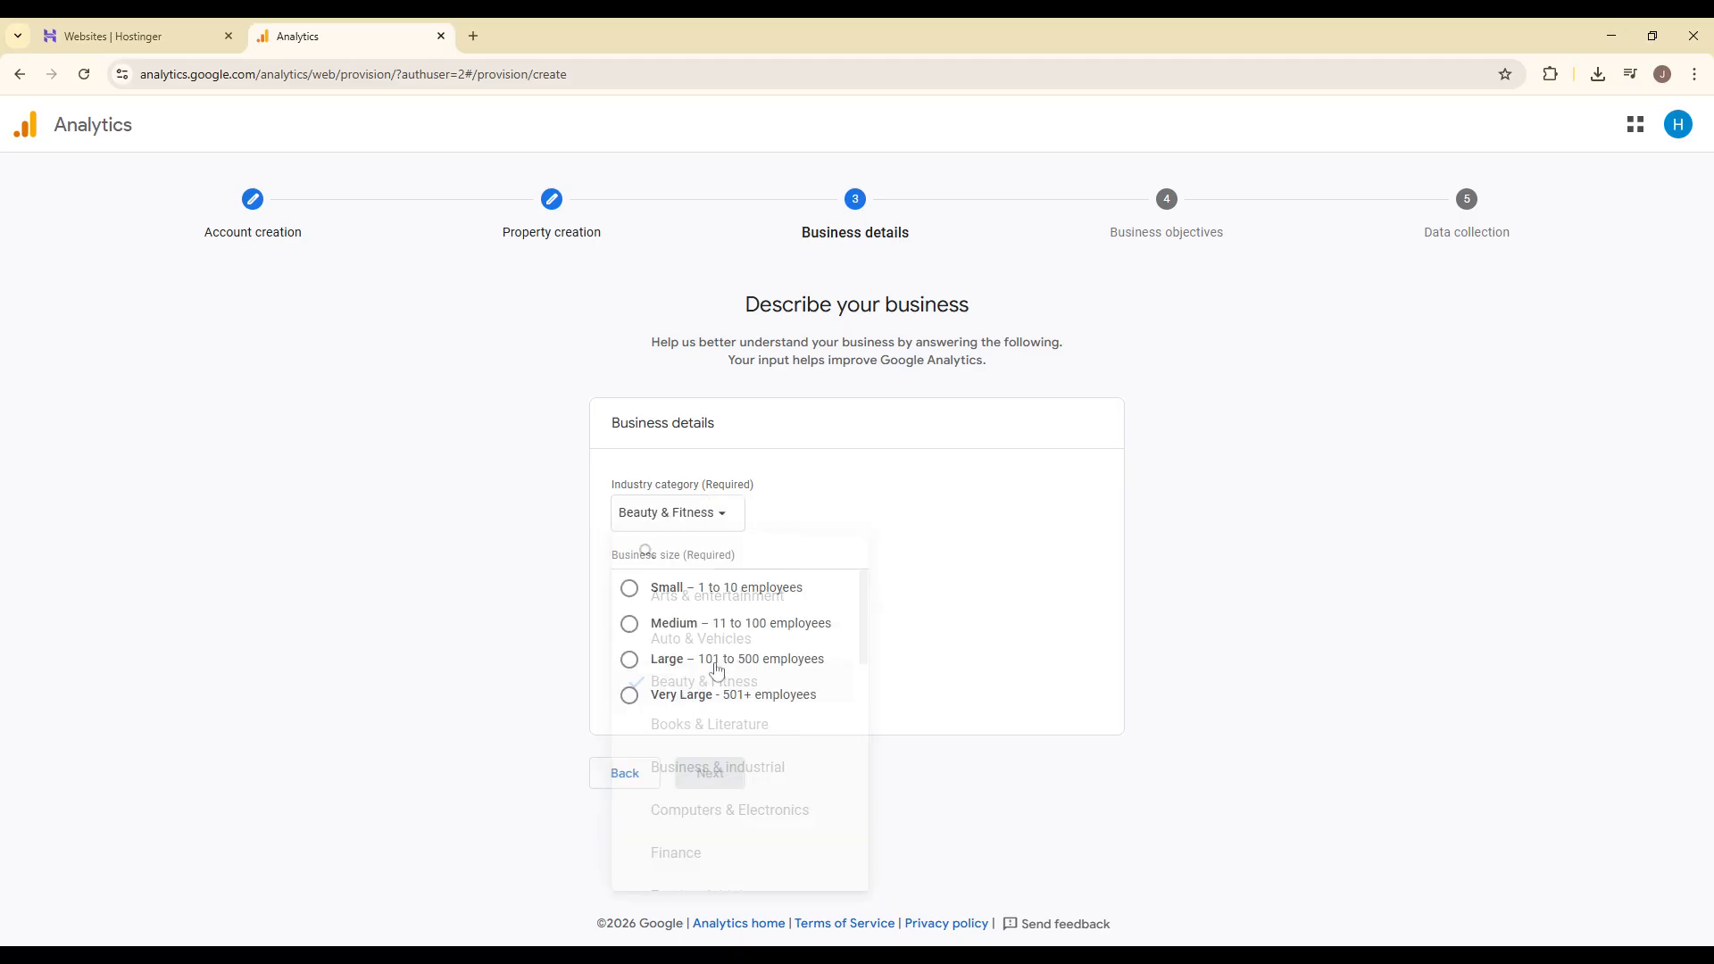
left_click(678, 589)
left_click(710, 773)
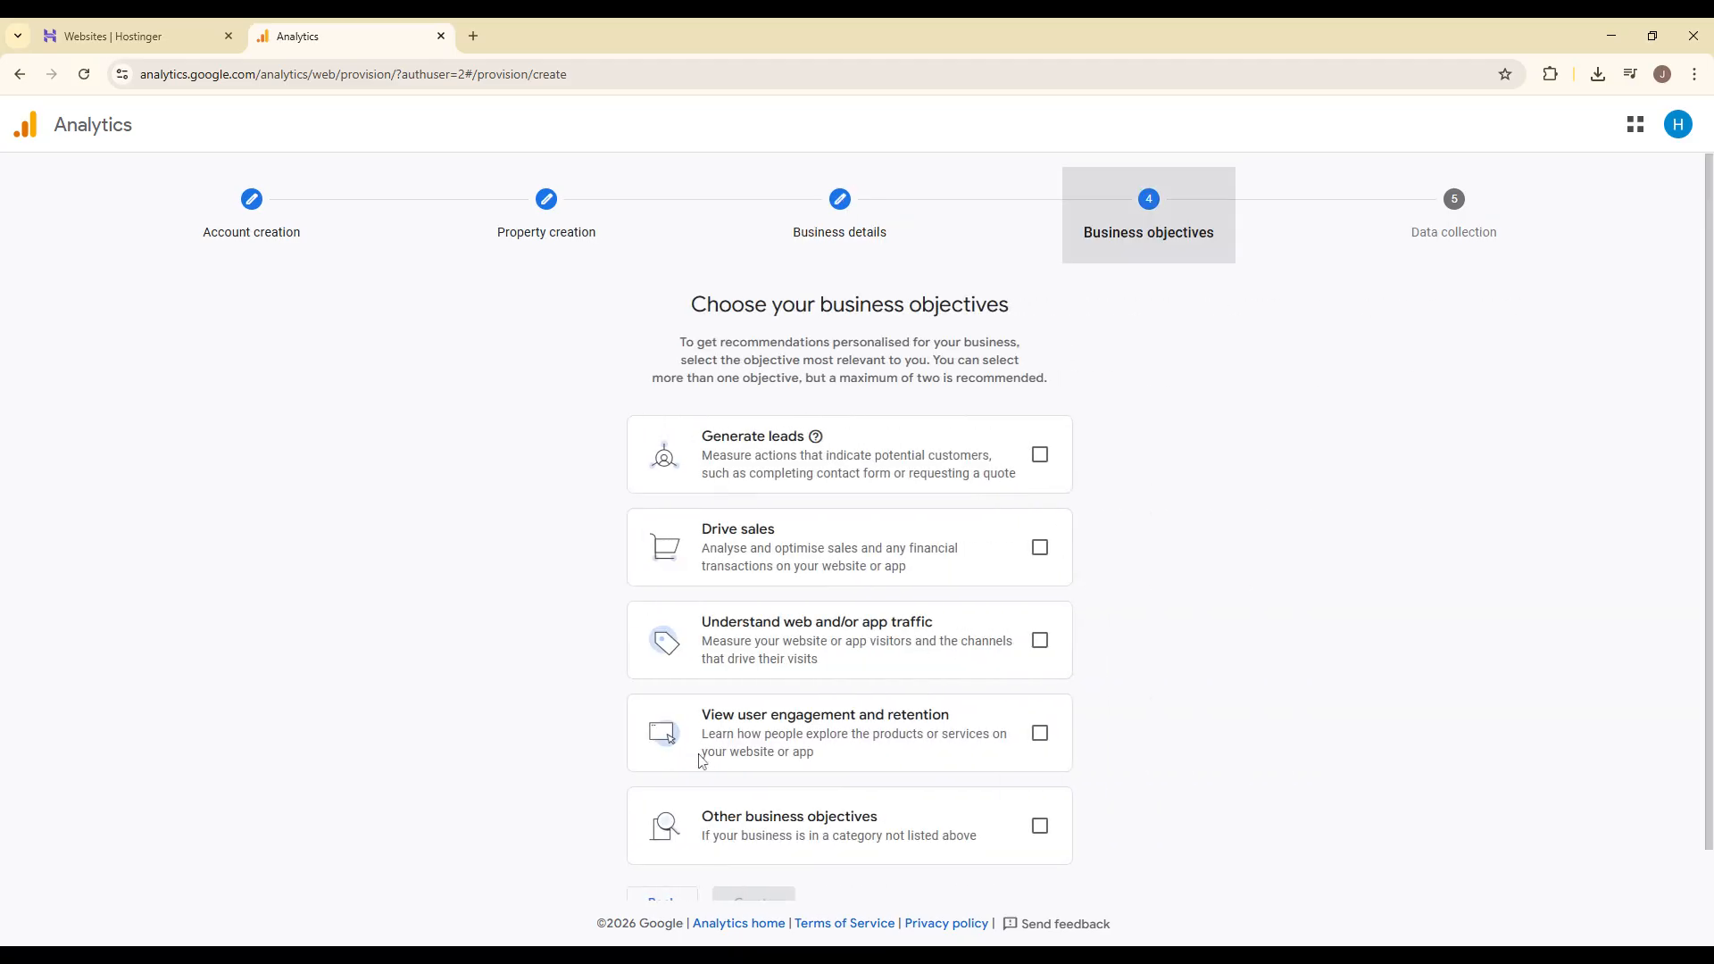
Choose the objectives Generate leads, Drive sales, Understand web and/or app traffic, and View user engagement and retention.
scroll(911, 466, "down", 1)
left_click(1041, 401)
left_click(1041, 493)
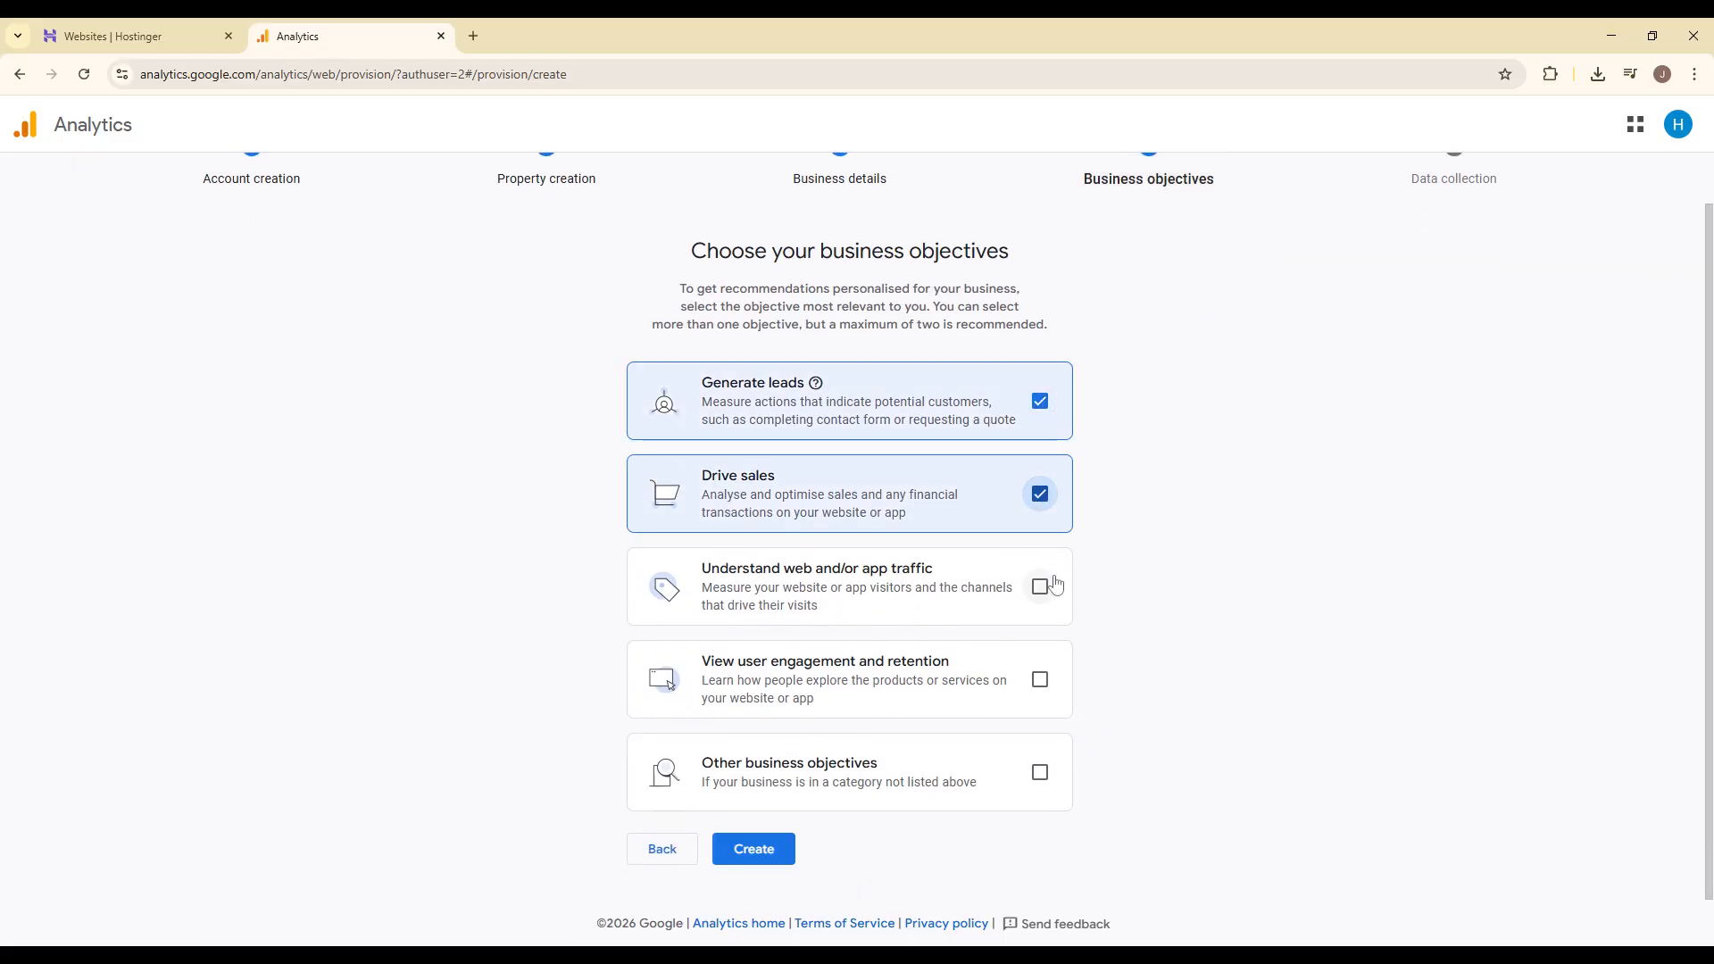
left_click(1041, 587)
left_click(1041, 679)
Create the property, accepting the Terms of Service Agreement for the United Kingdom and the GDPR Data Processing Terms.
left_click(754, 849)
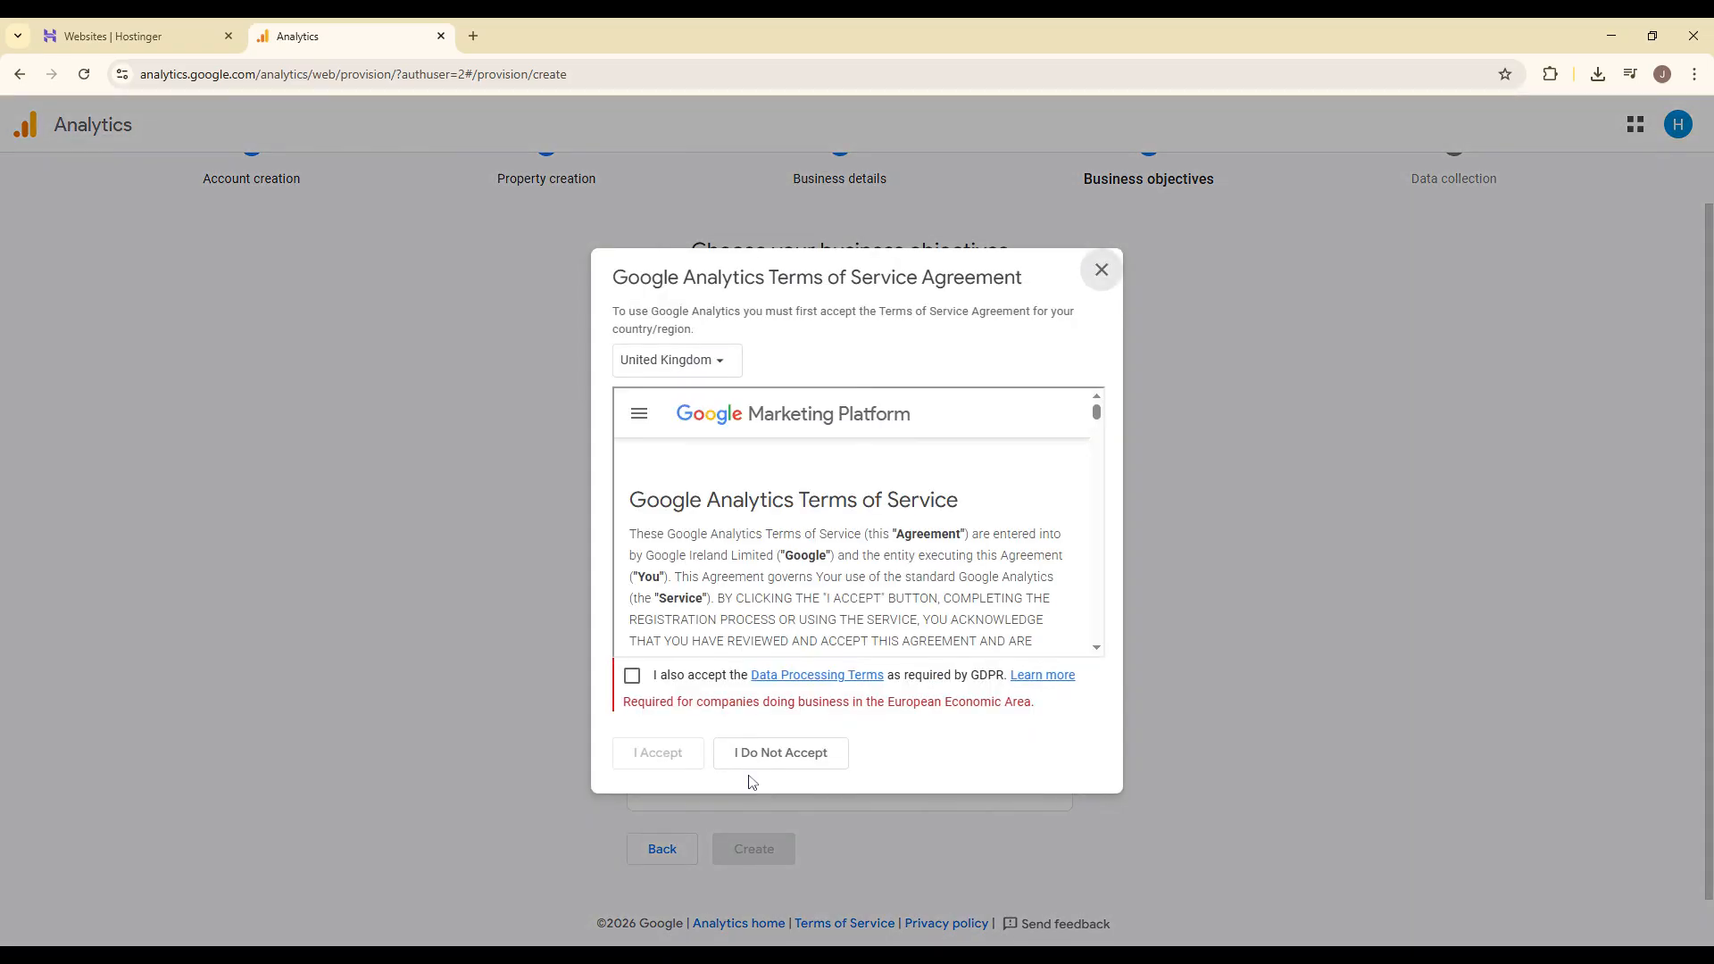
left_click(632, 675)
left_click(658, 753)
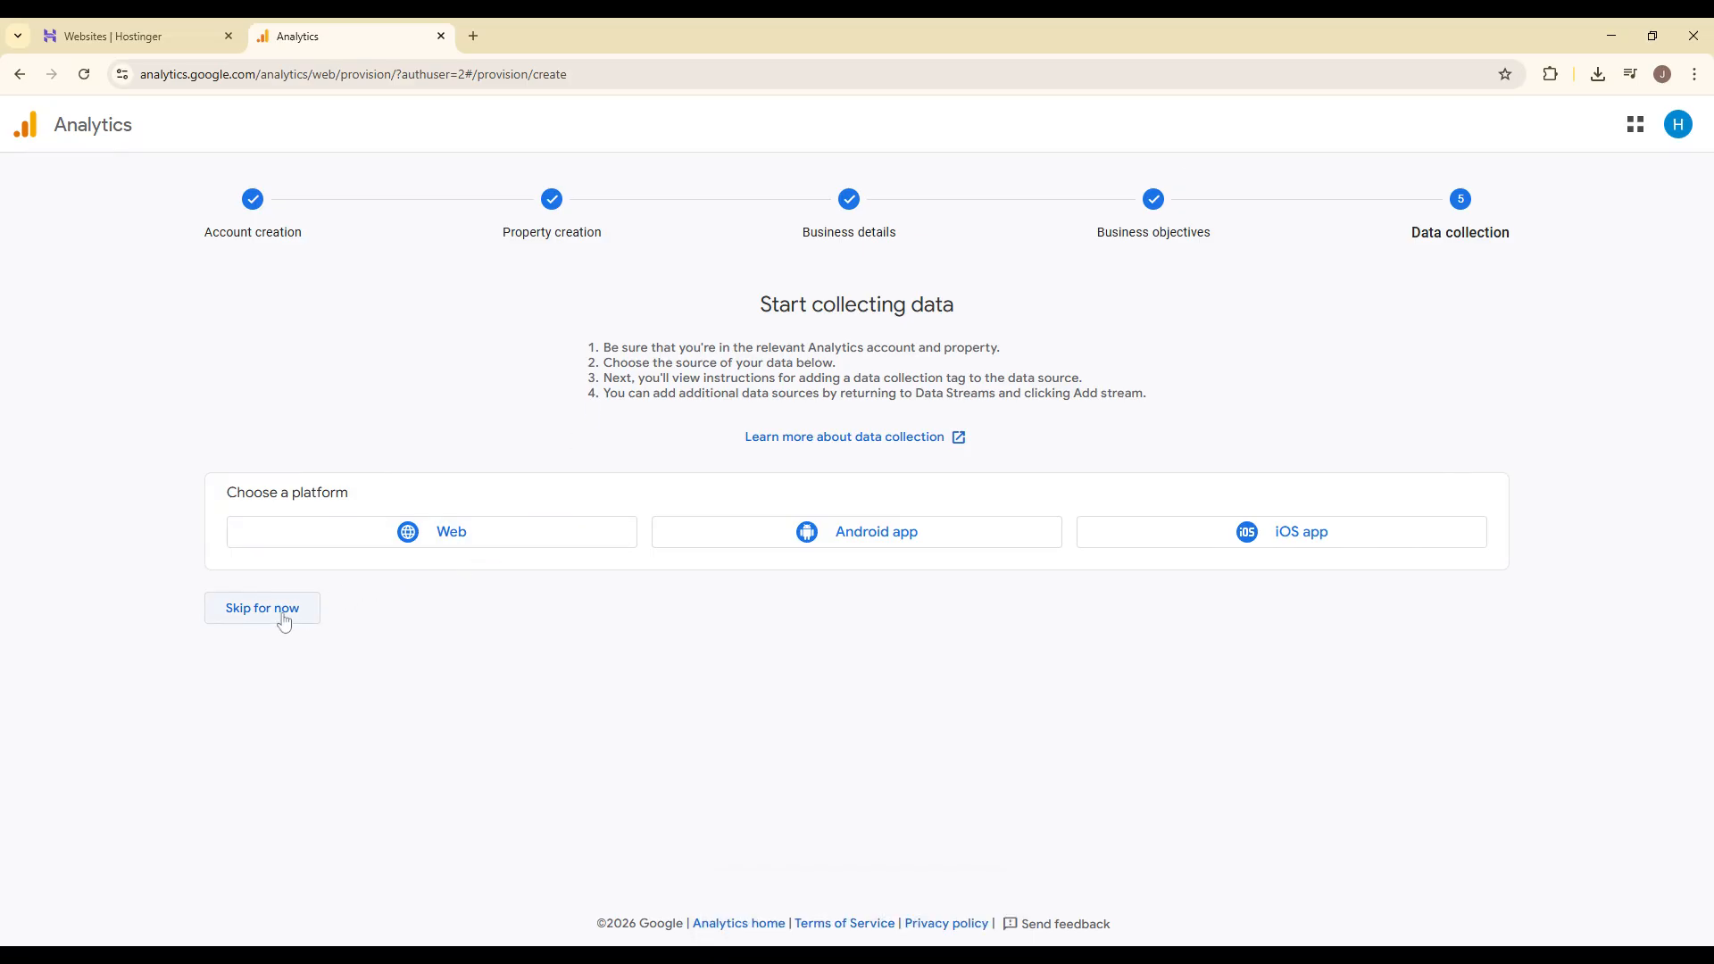
left_click(375, 543)
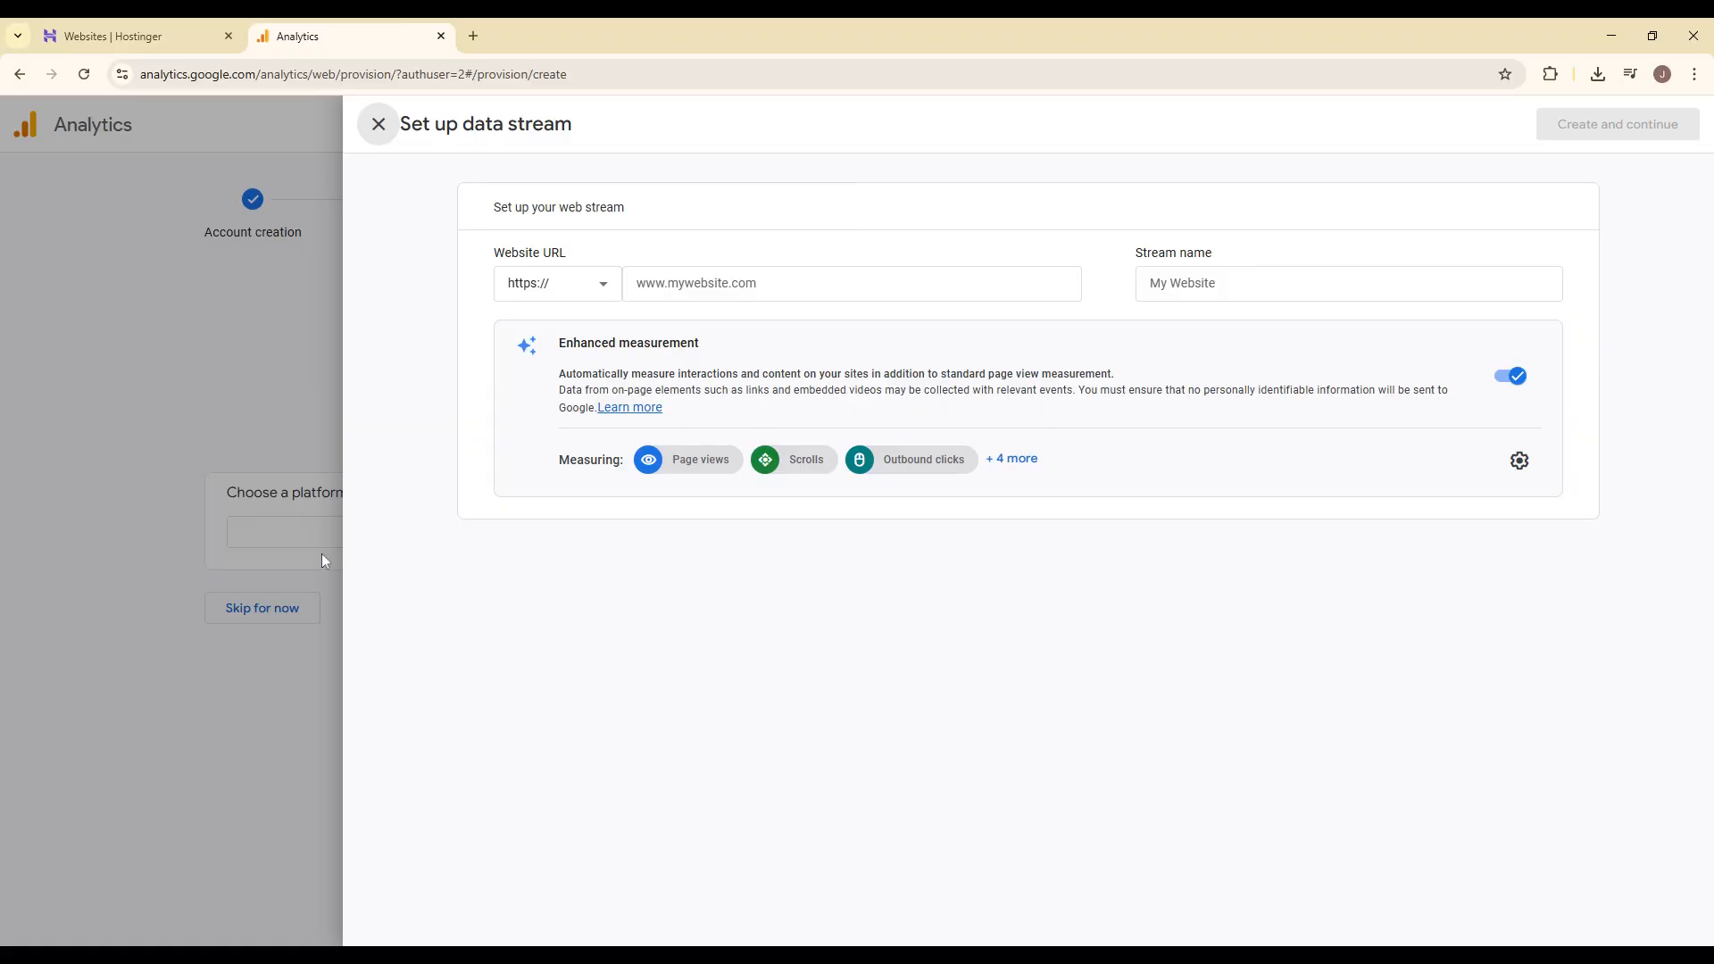
left_click(754, 282)
type("y")
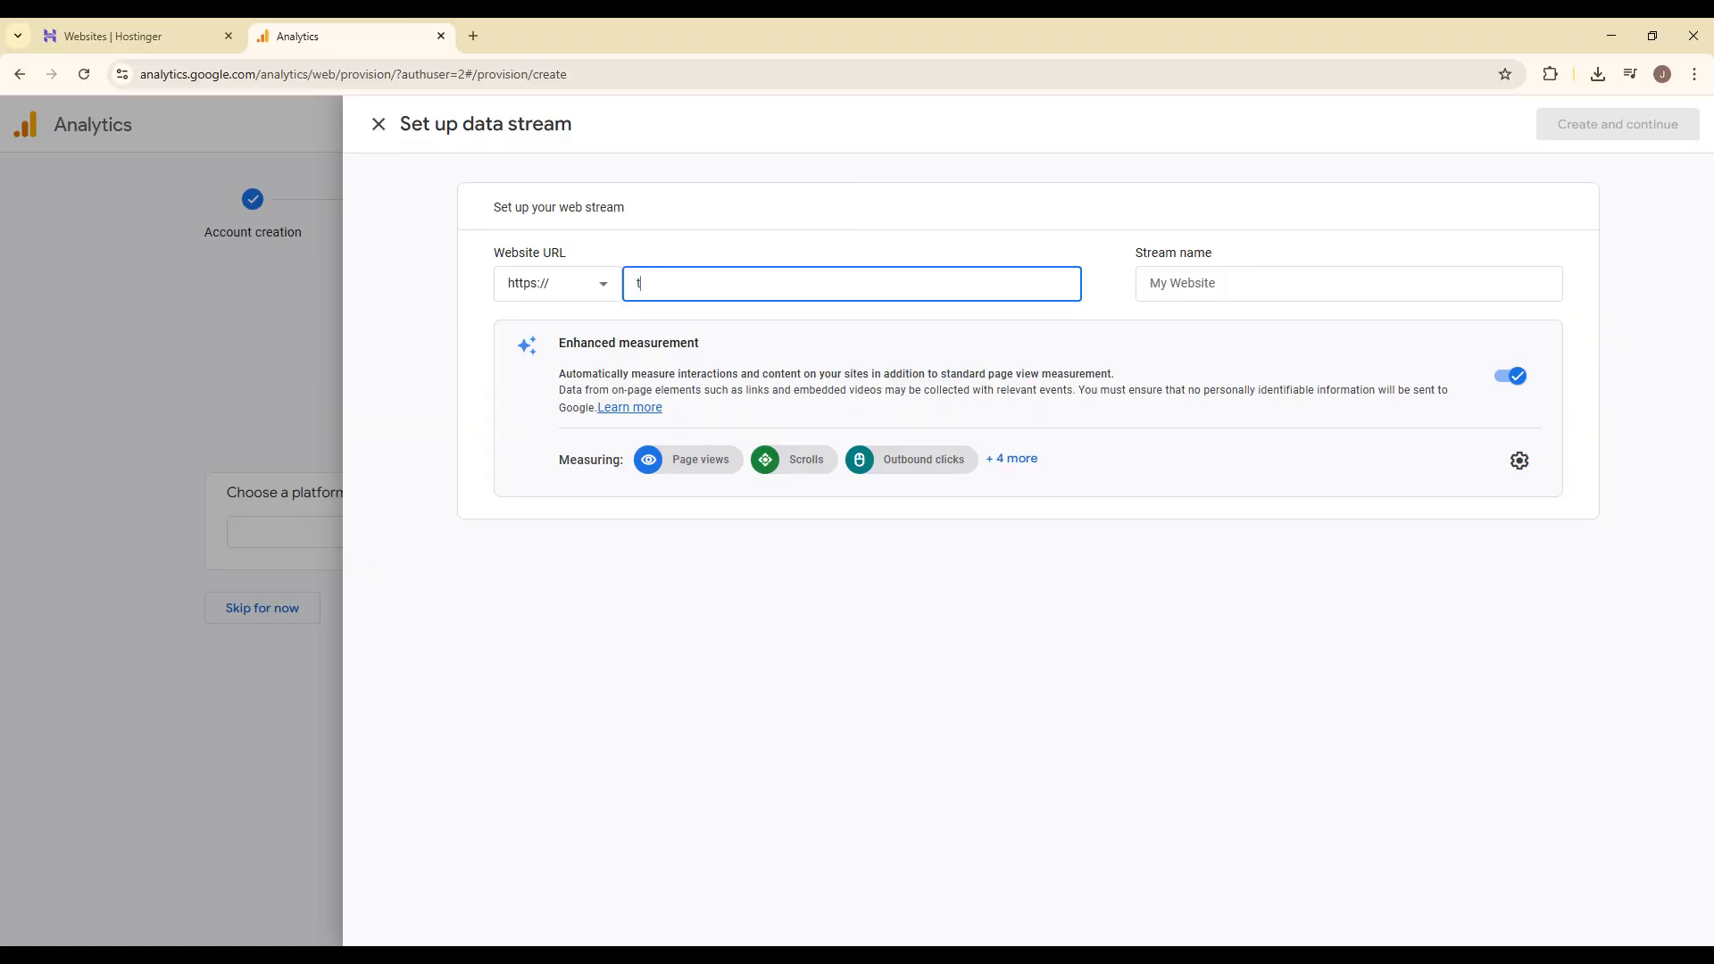
type("utorialhub.online")
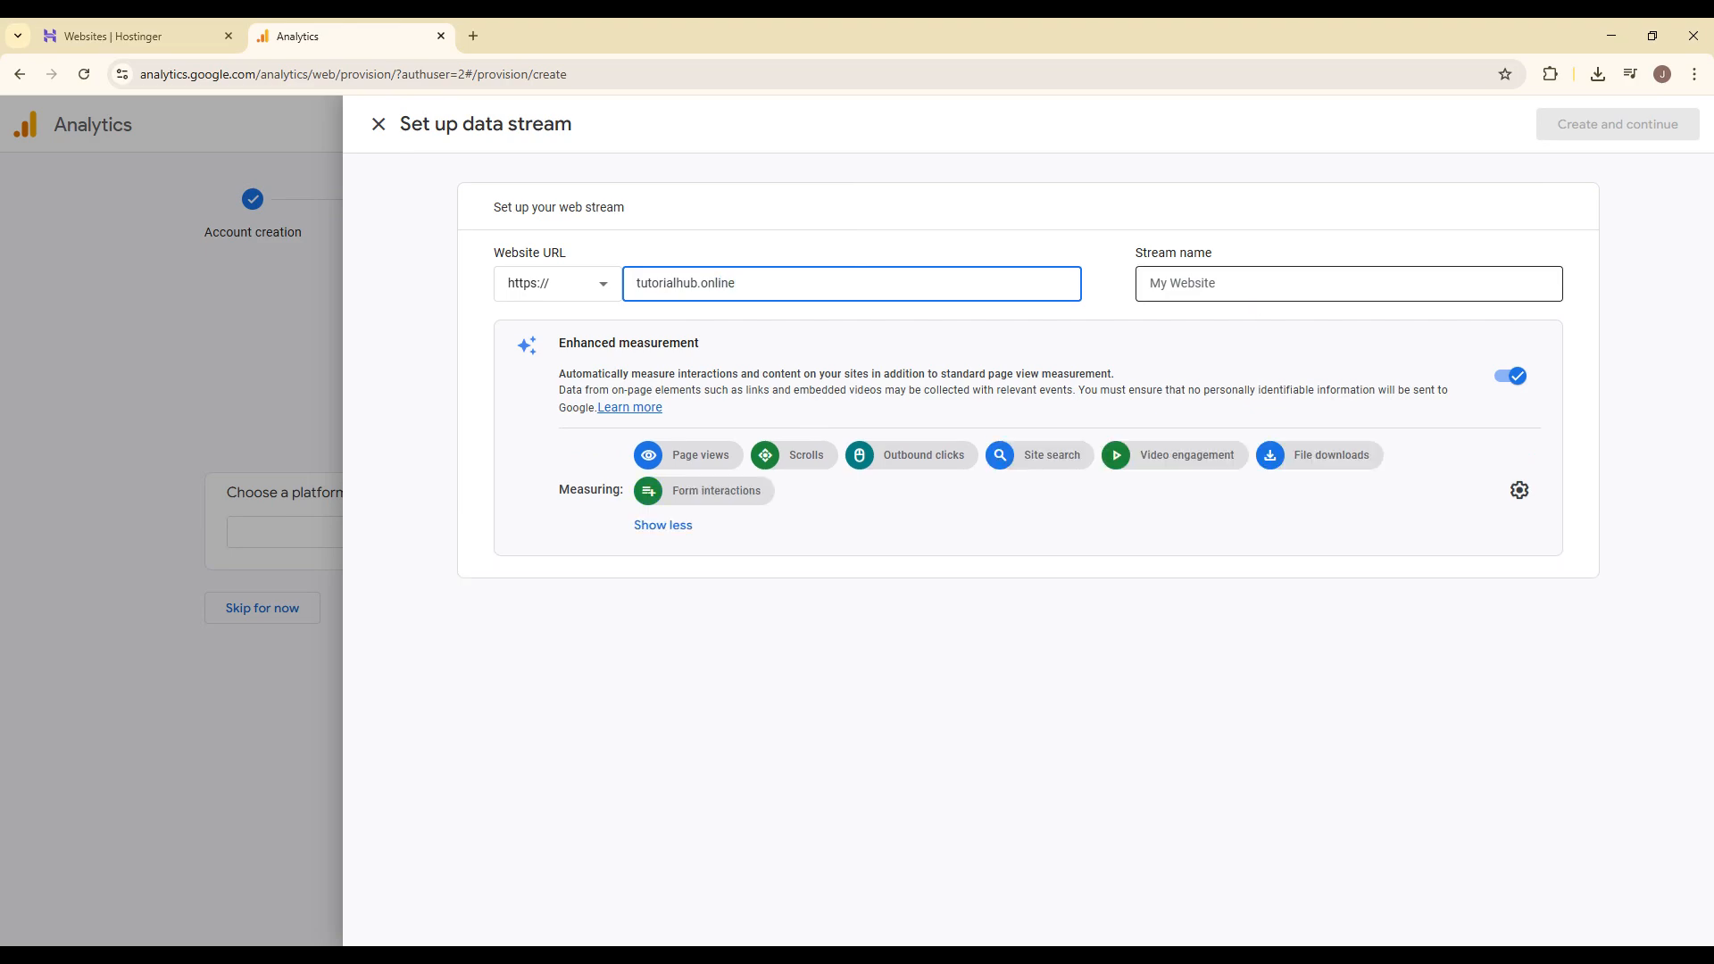
left_click(1294, 284)
type("hostinger")
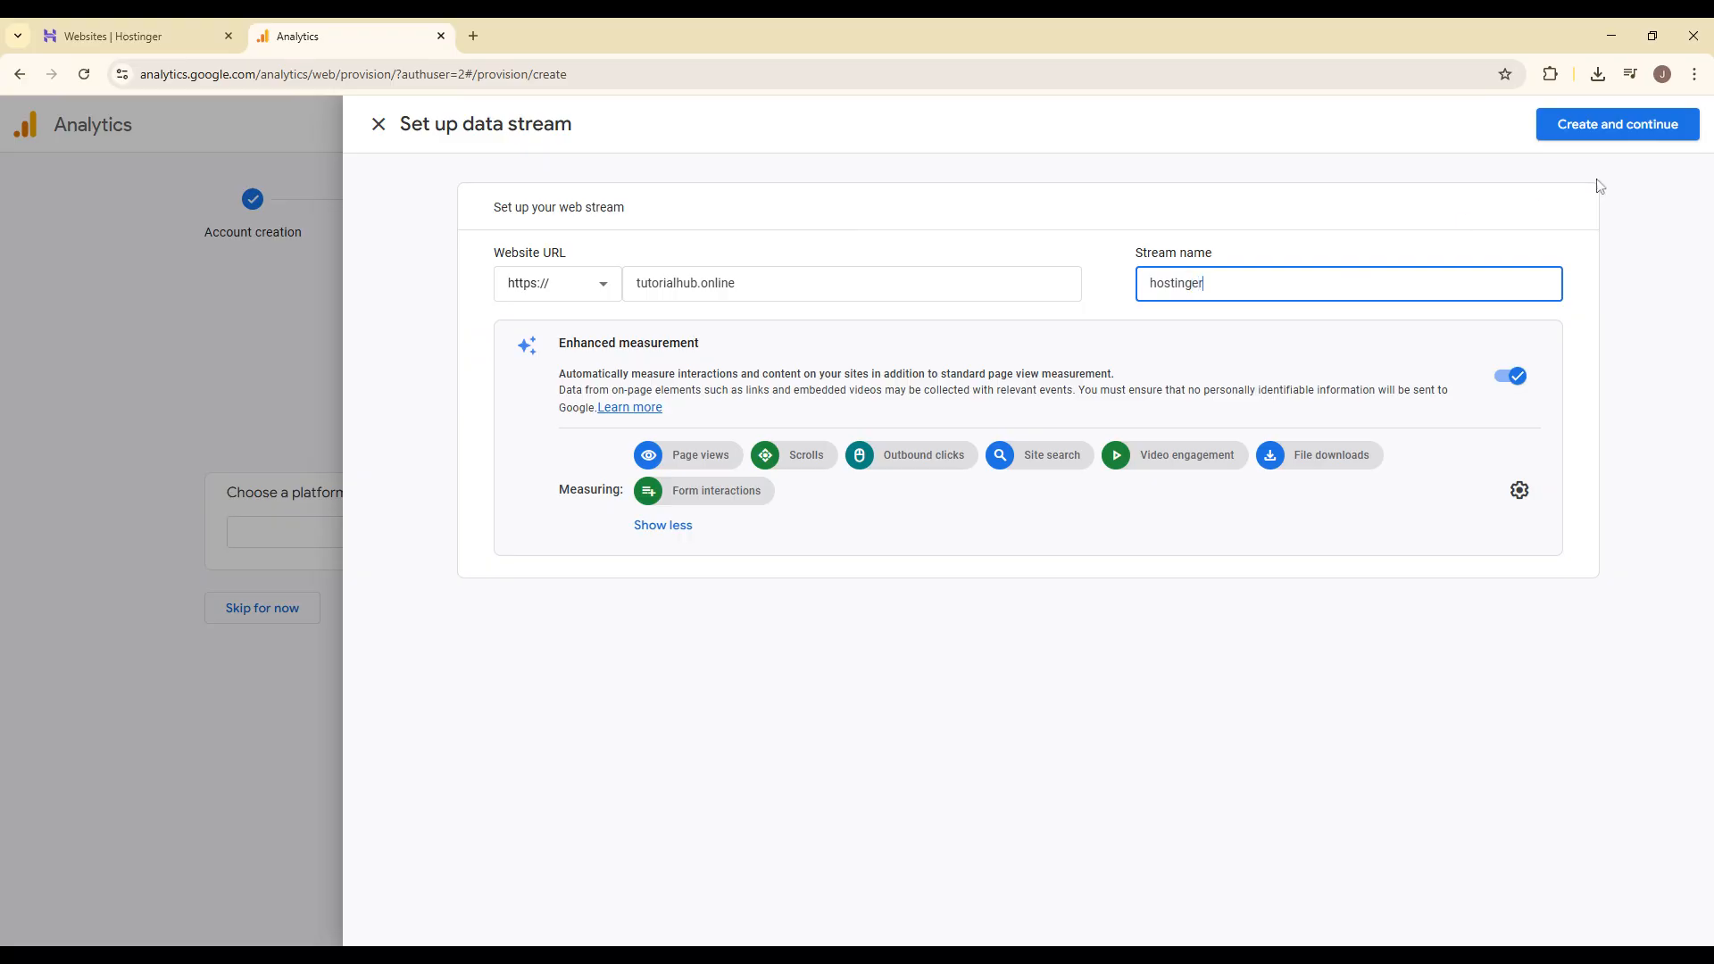
left_click(1578, 134)
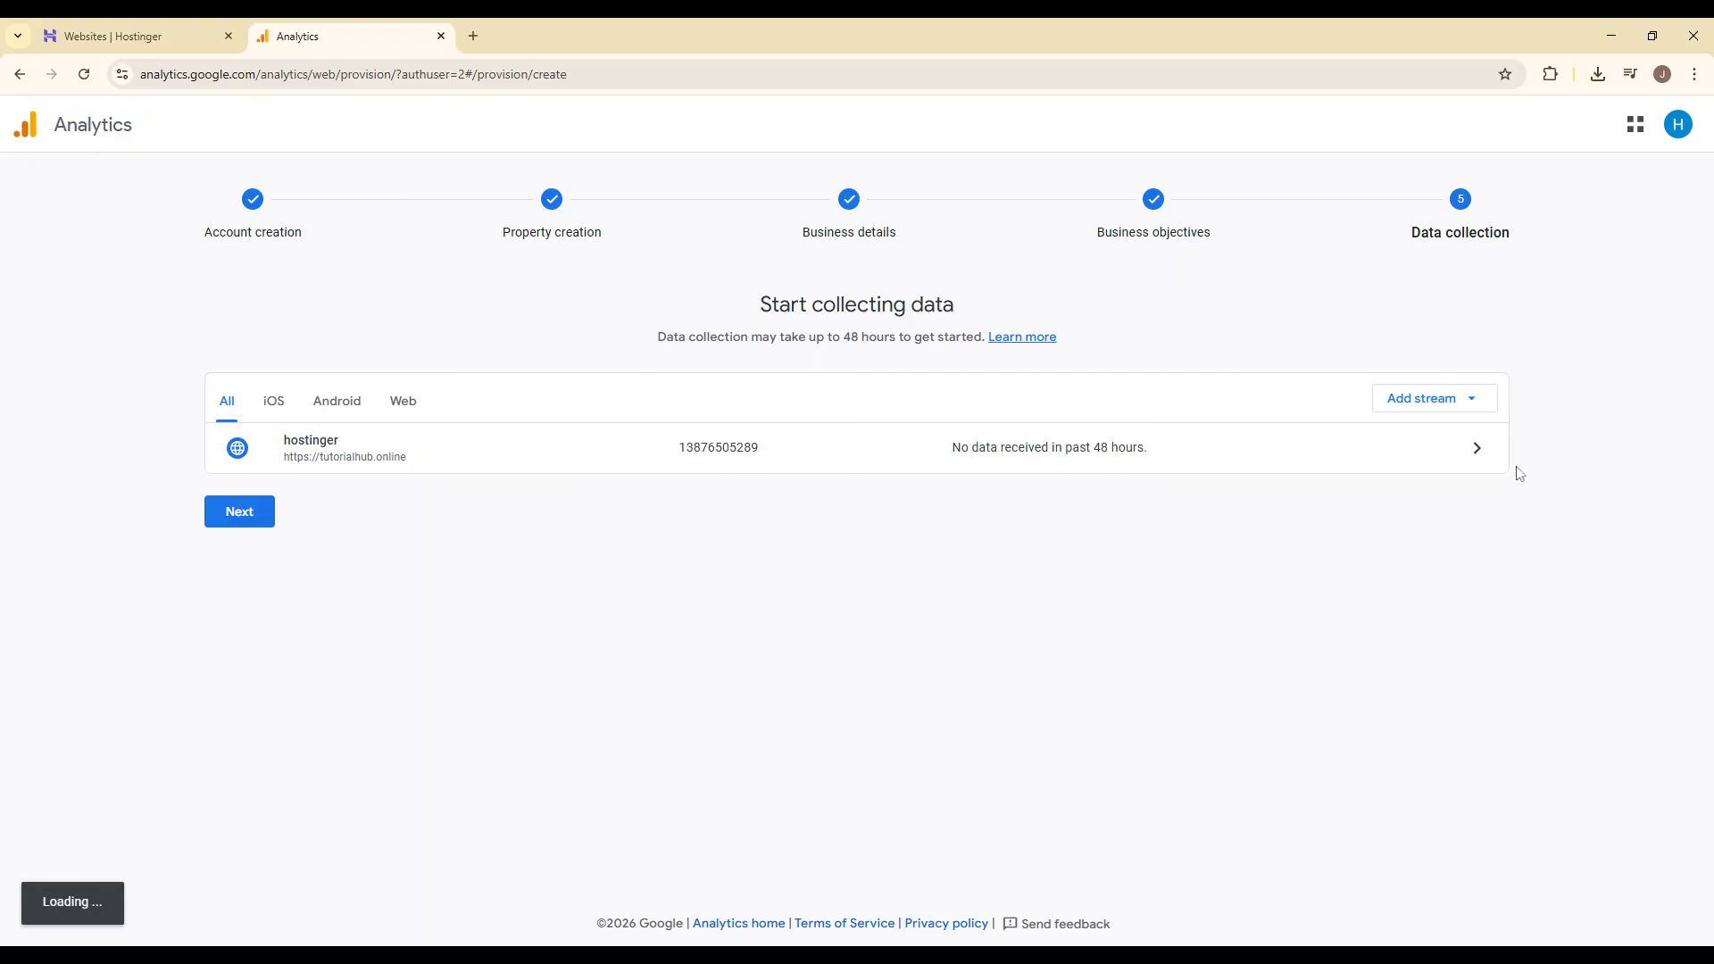
Dismiss the Google tag setup instructions and bring up the web stream details.
left_click(229, 518)
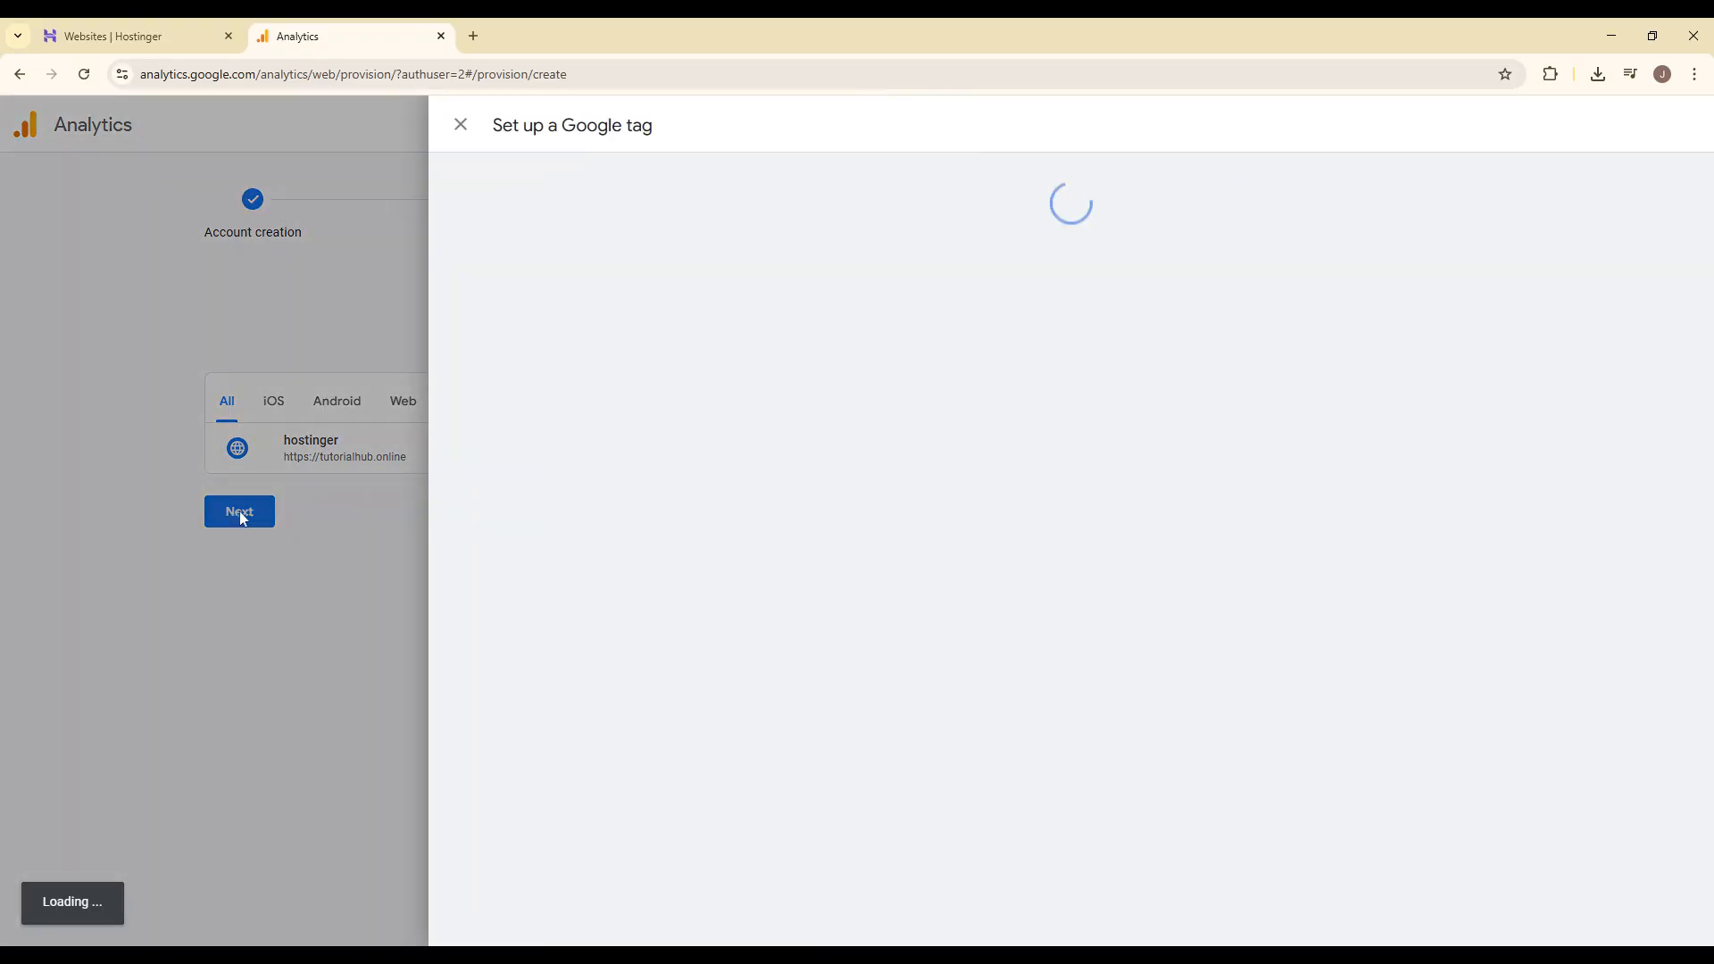
left_click(461, 126)
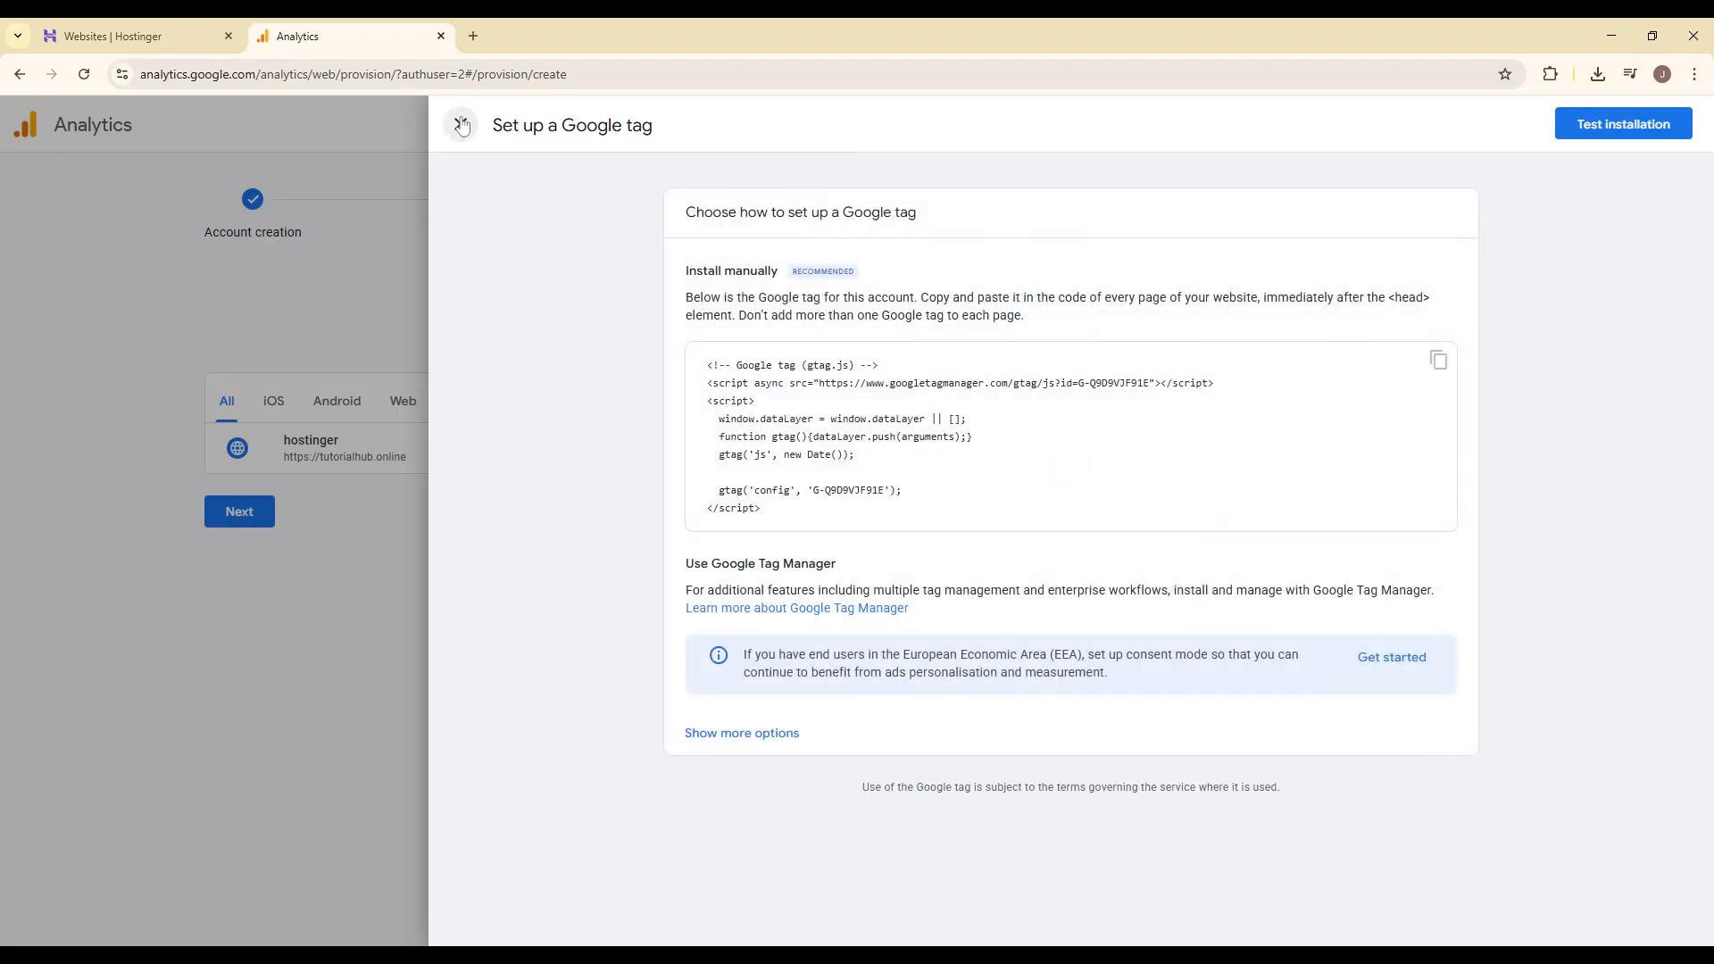
left_click(264, 507)
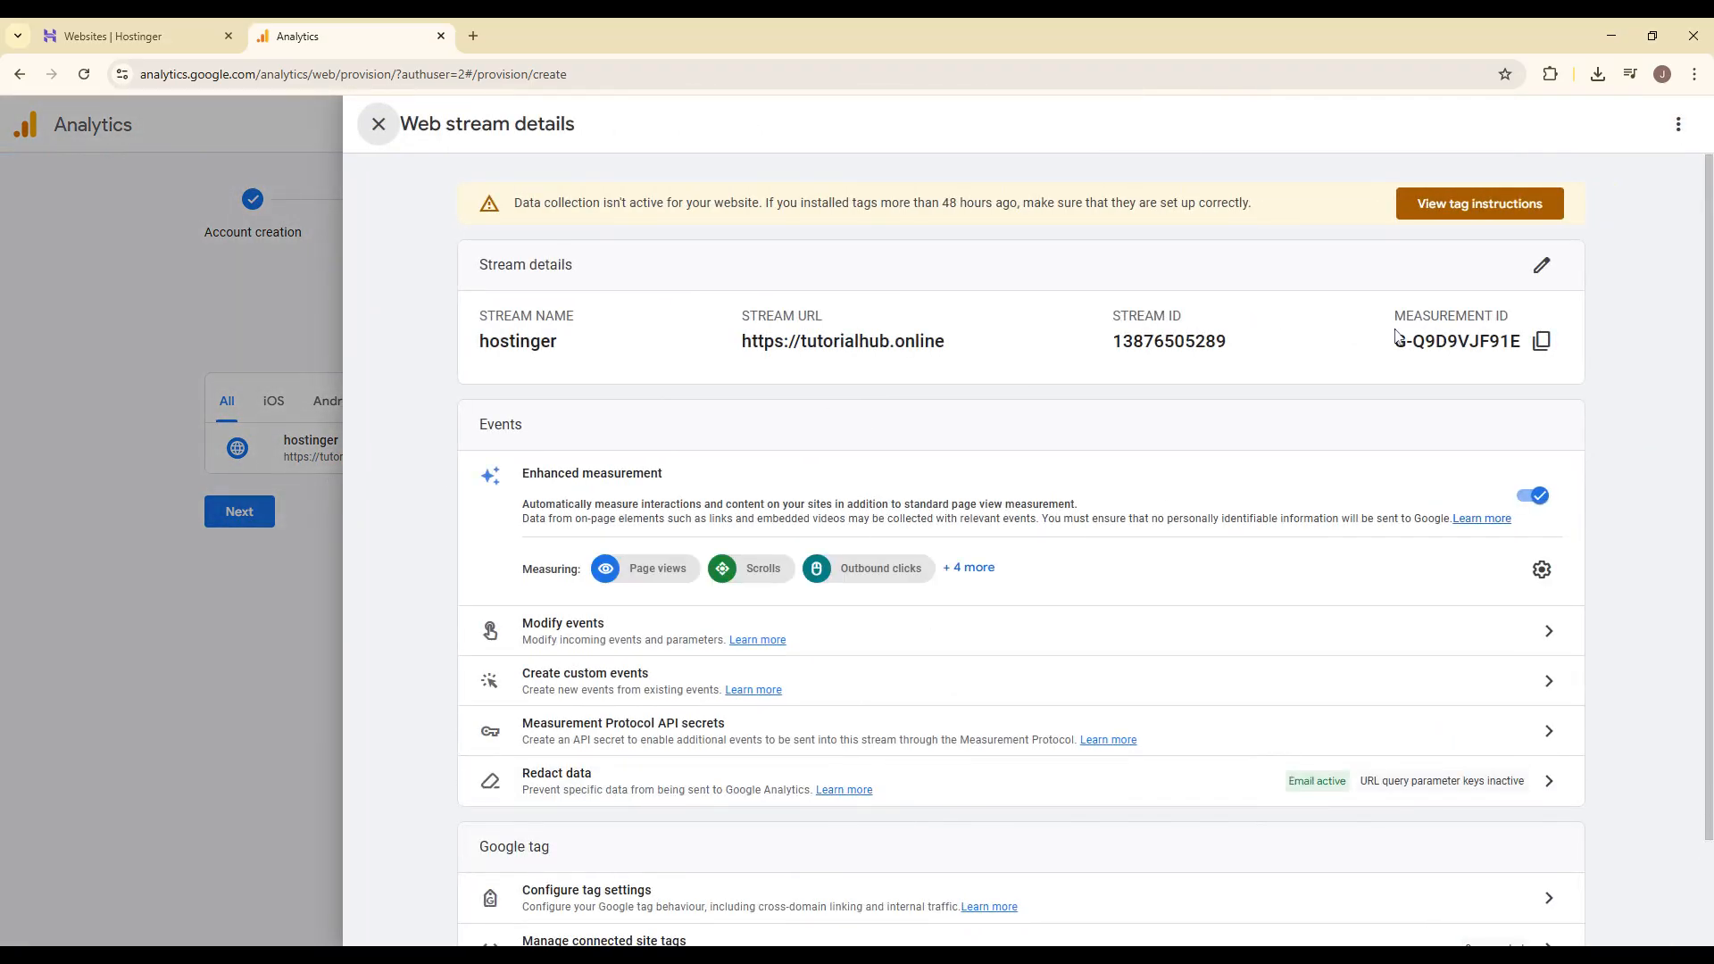
Copy the measurement ID from the hostinger web stream's details.
left_click_drag(1413, 342, 1527, 344)
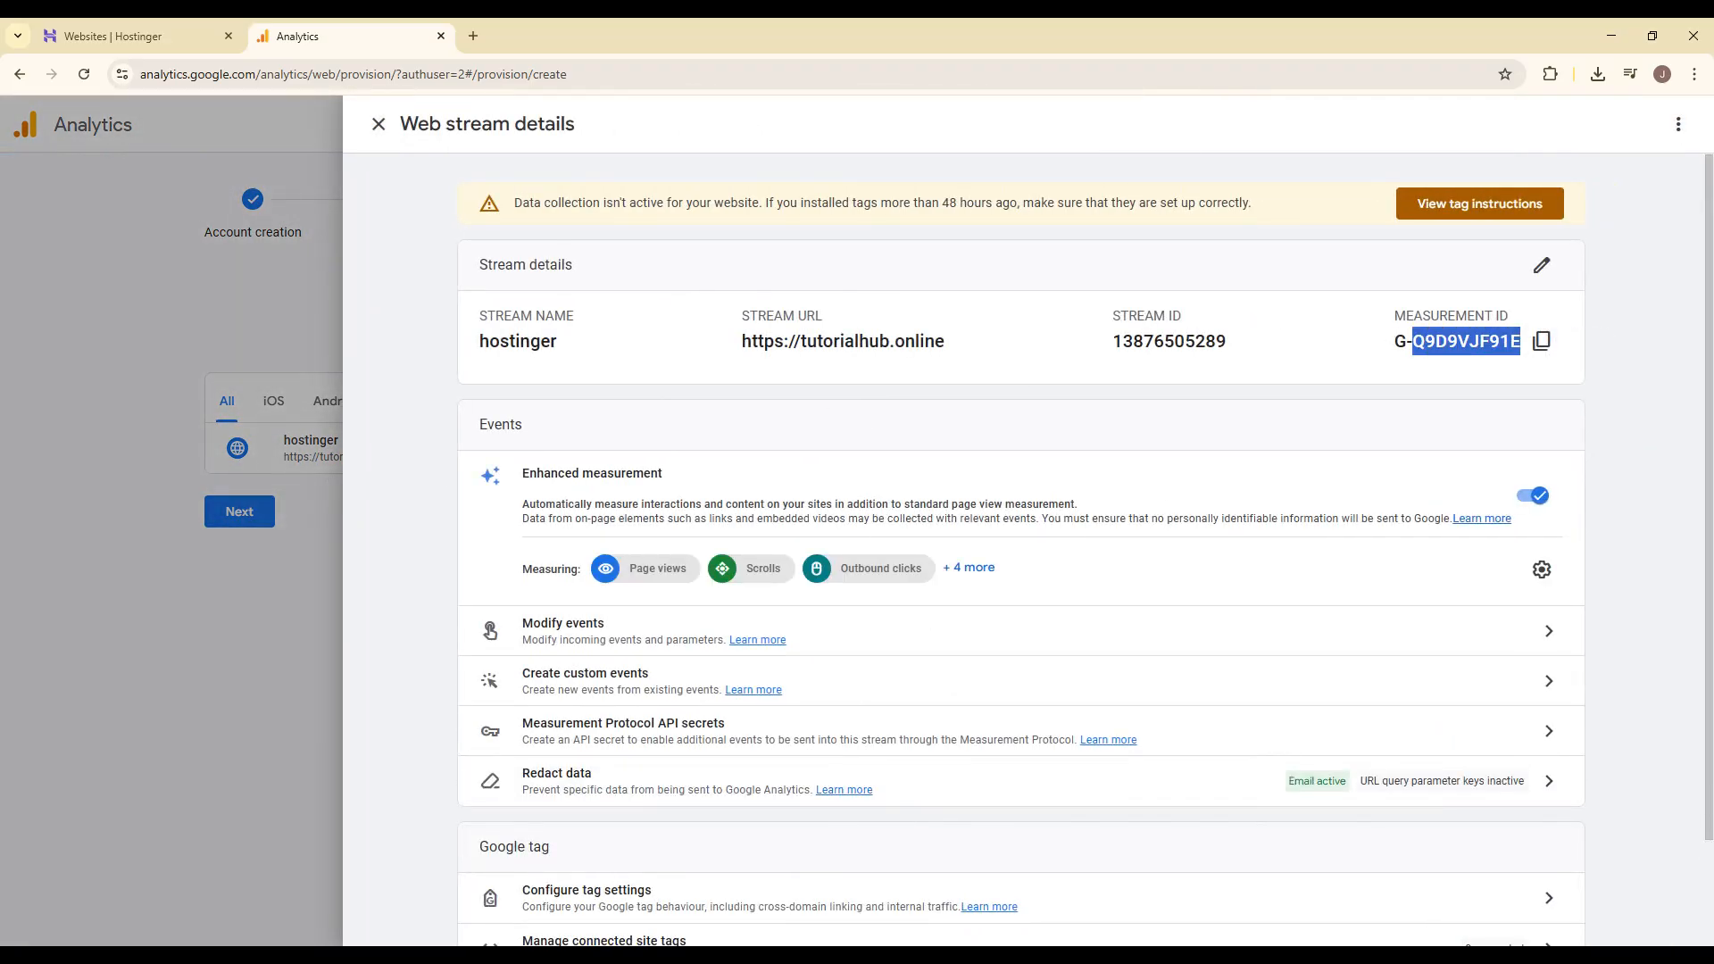
left_click(1541, 341)
left_click(114, 36)
left_click(337, 34)
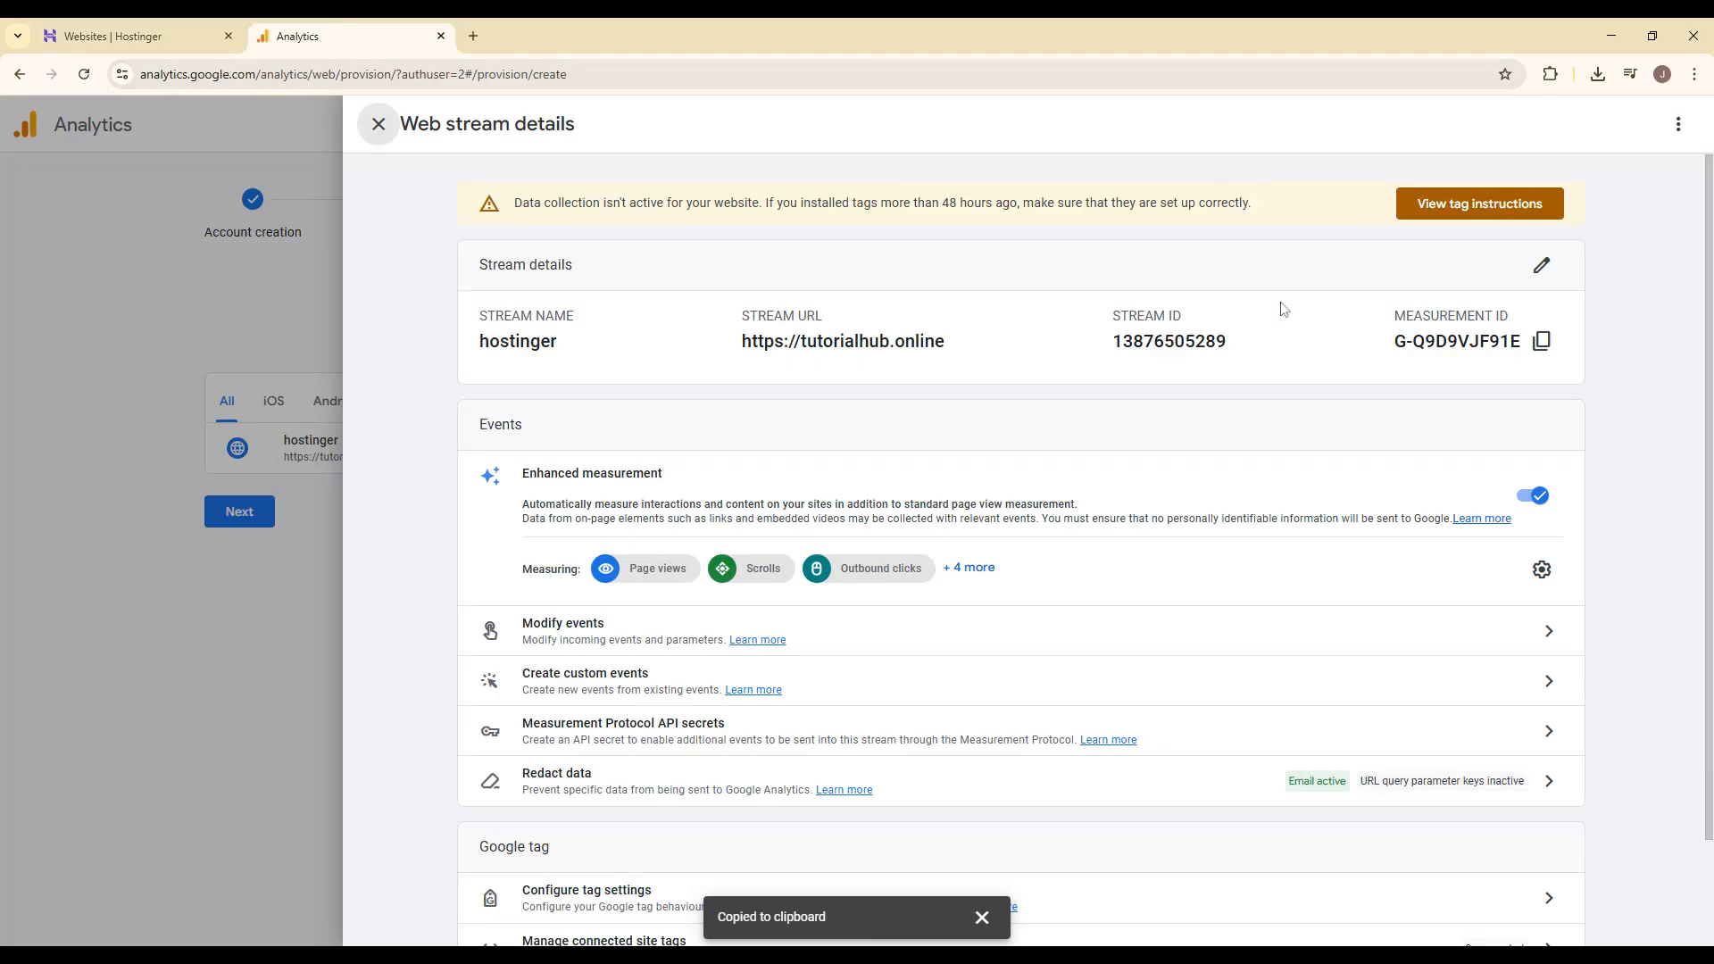
left_click_drag(1394, 314, 1527, 354)
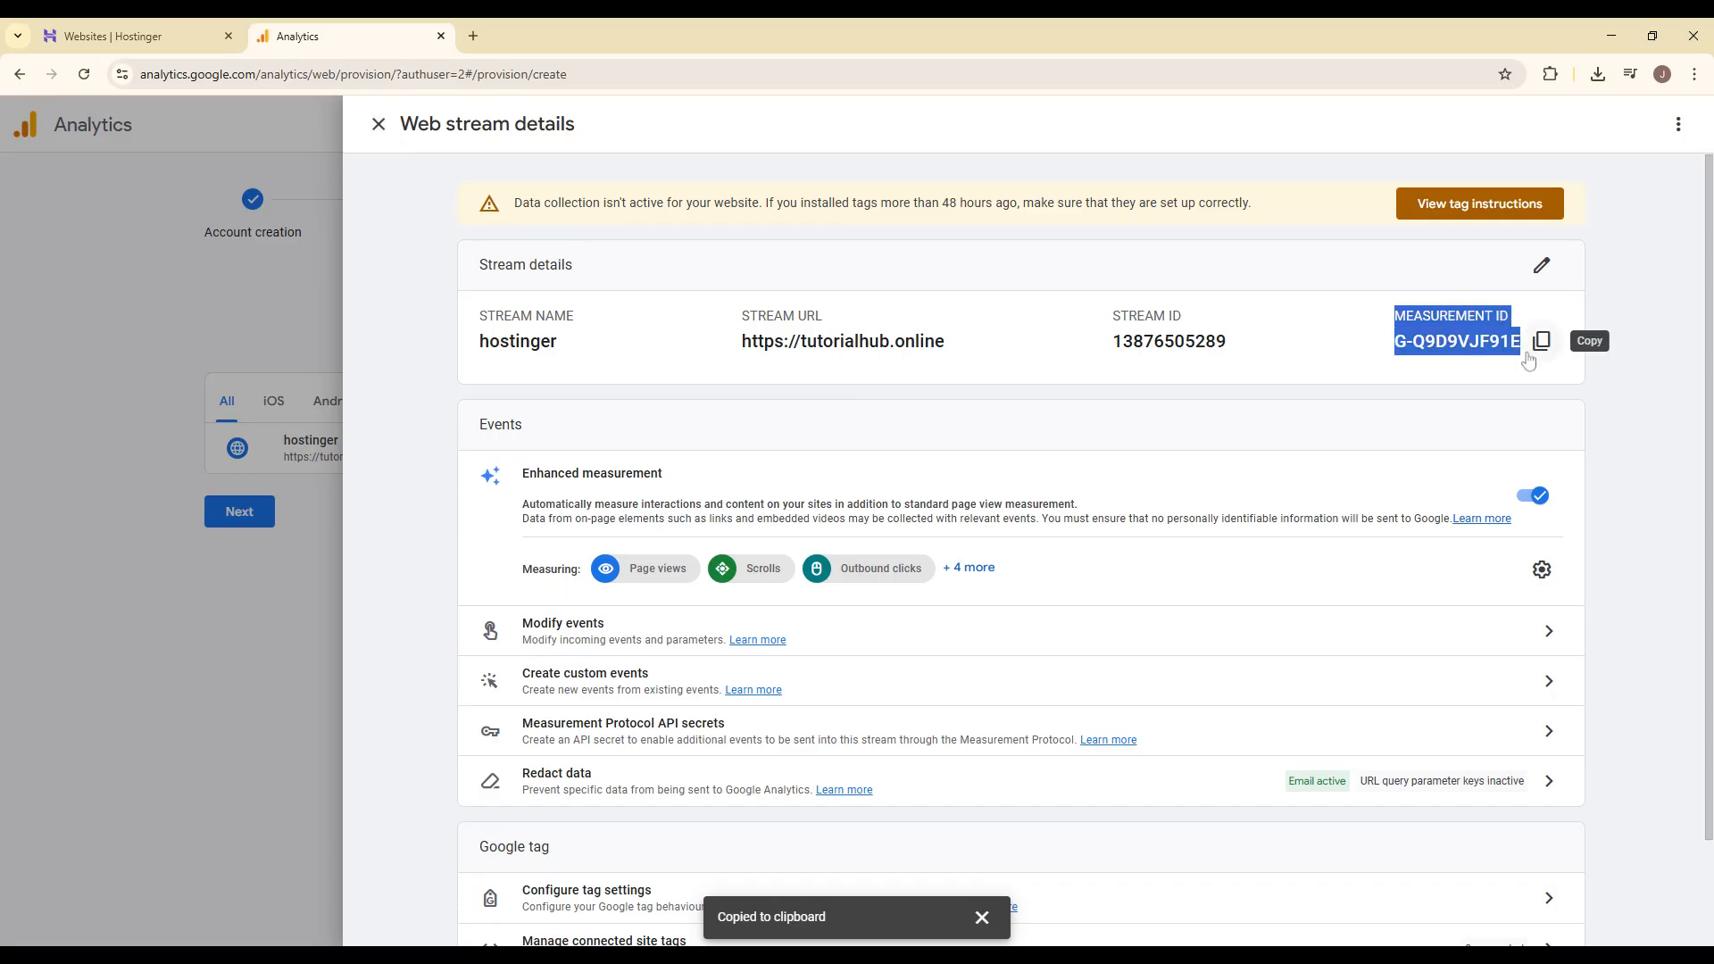
left_click_drag(1343, 317, 1522, 344)
left_click(1353, 344)
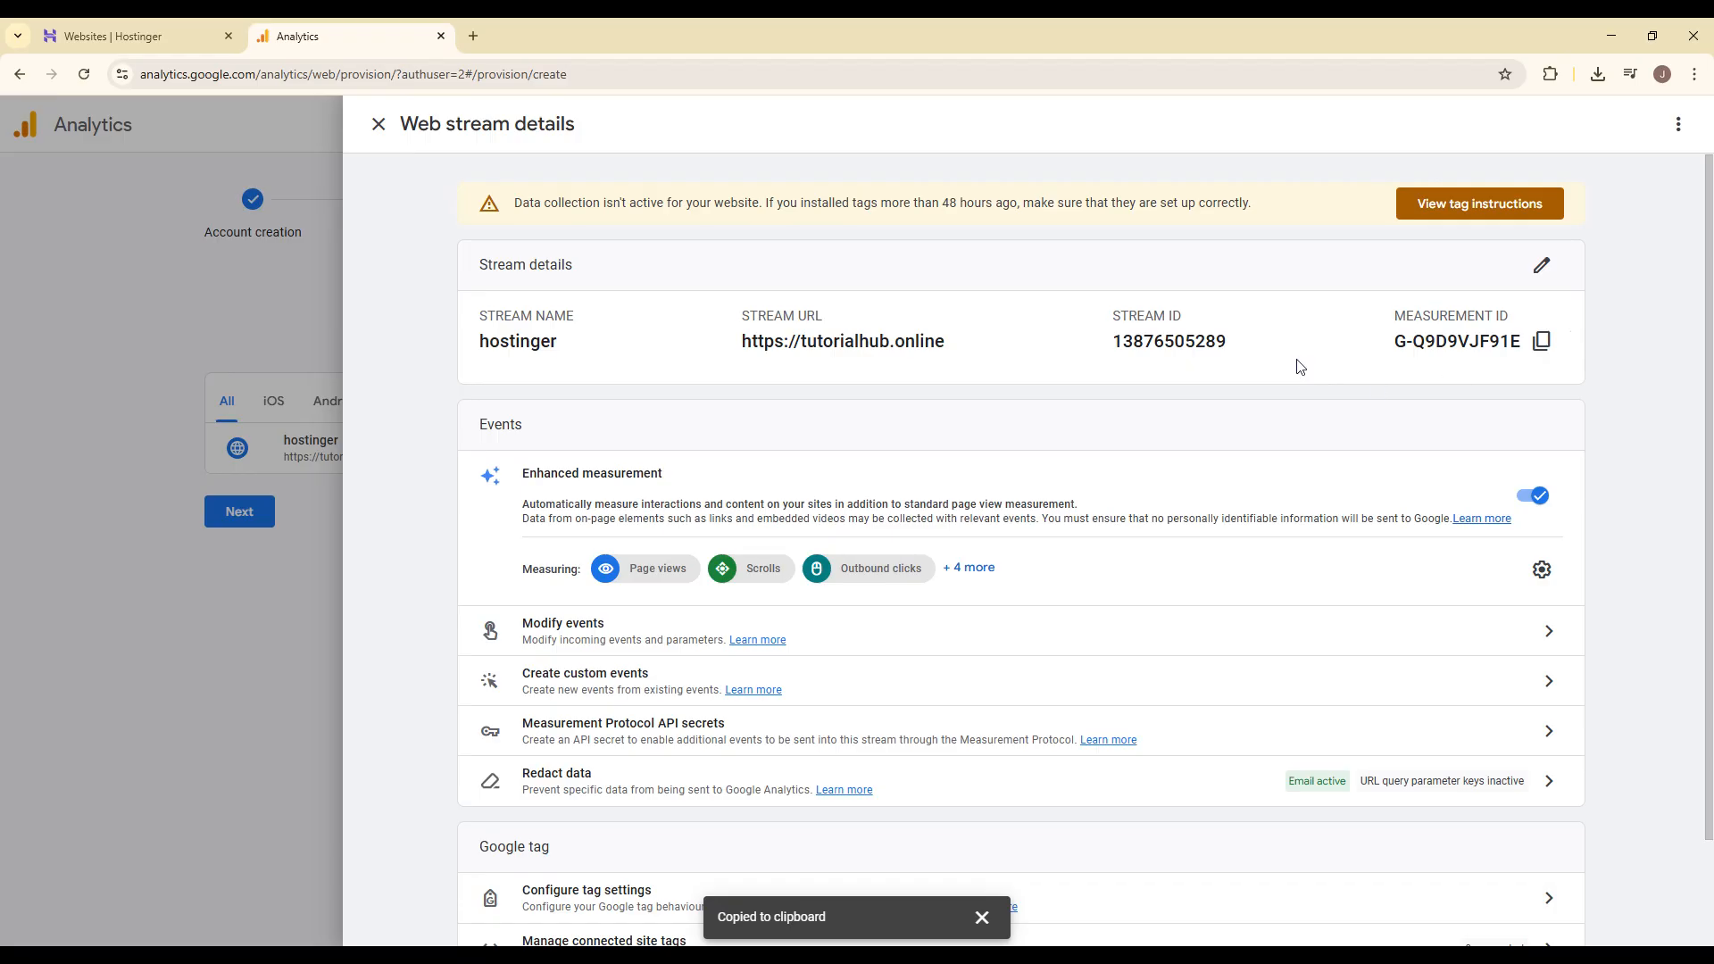
left_click(1541, 343)
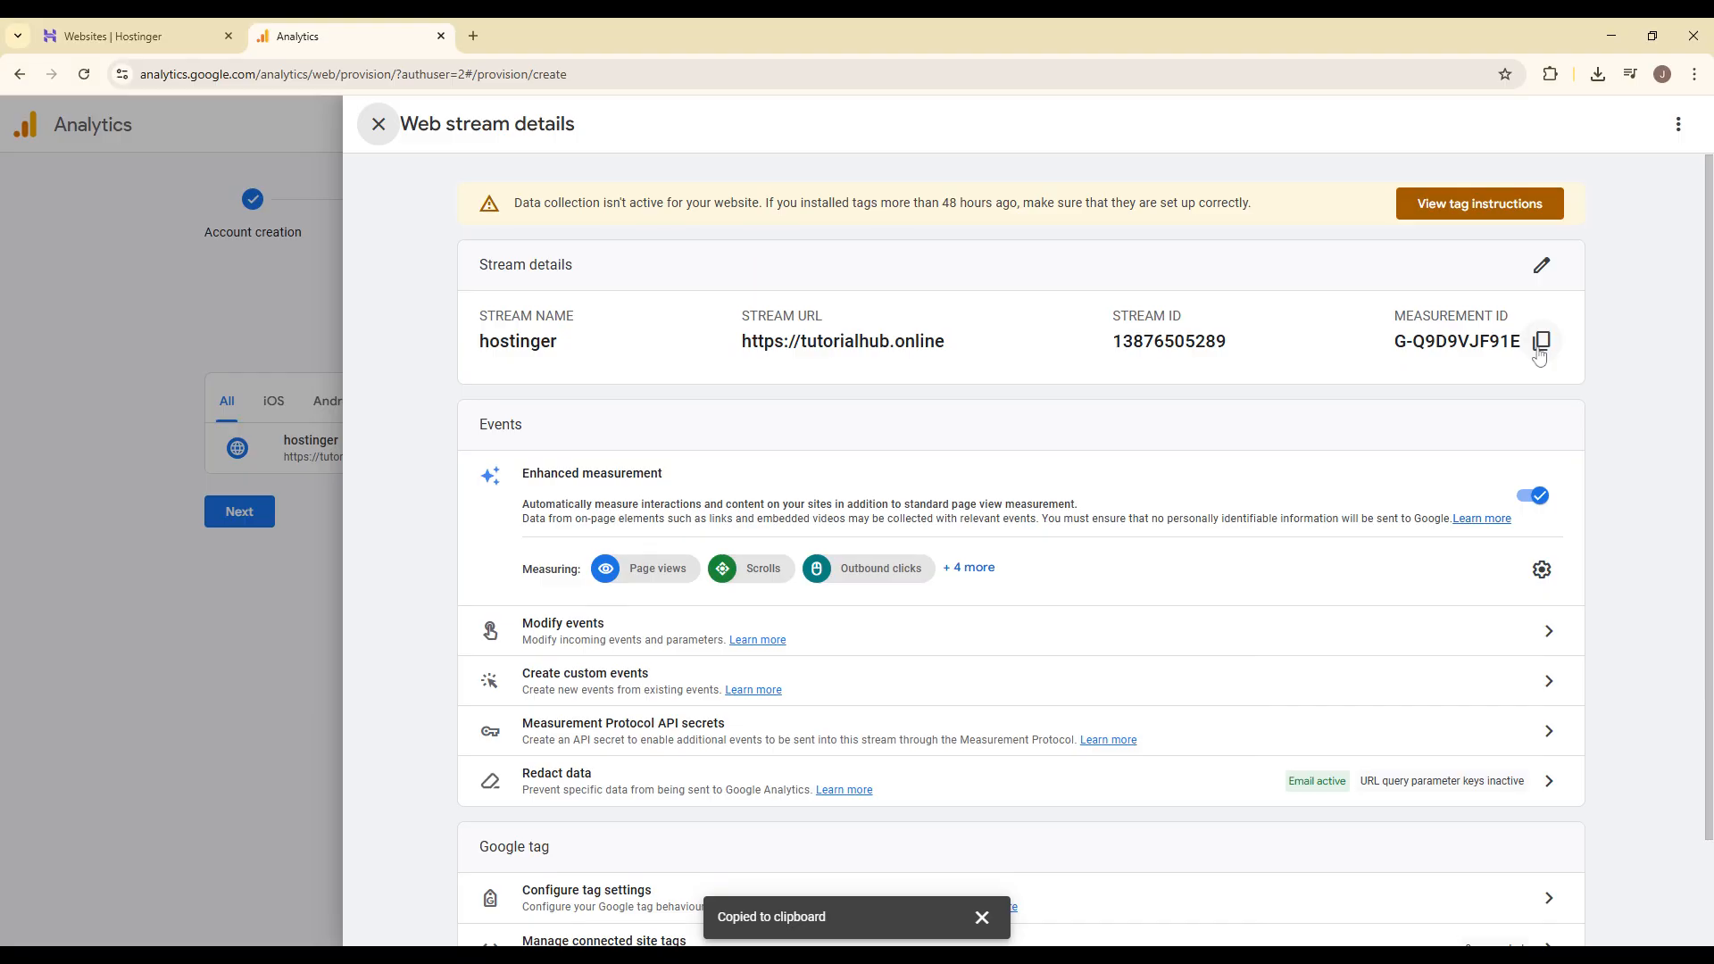
left_click(1540, 348)
Switch to Hostinger, edit the learnvista-builder website and open its integrations.
left_click(113, 34)
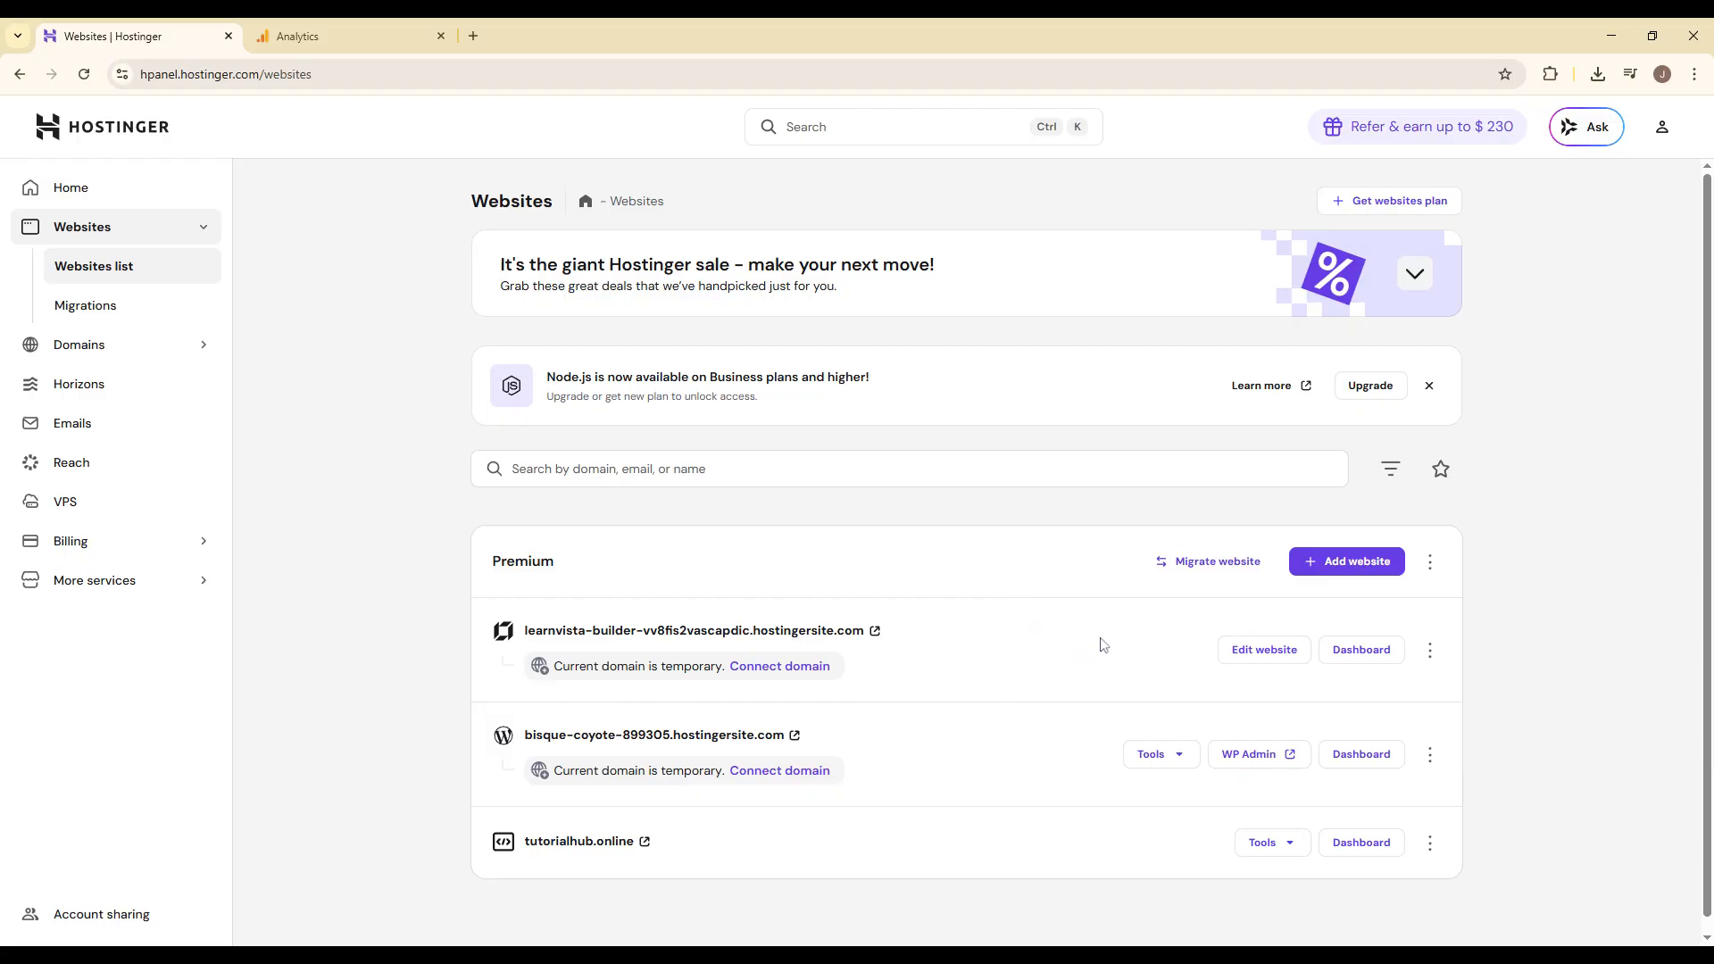
left_click(1268, 651)
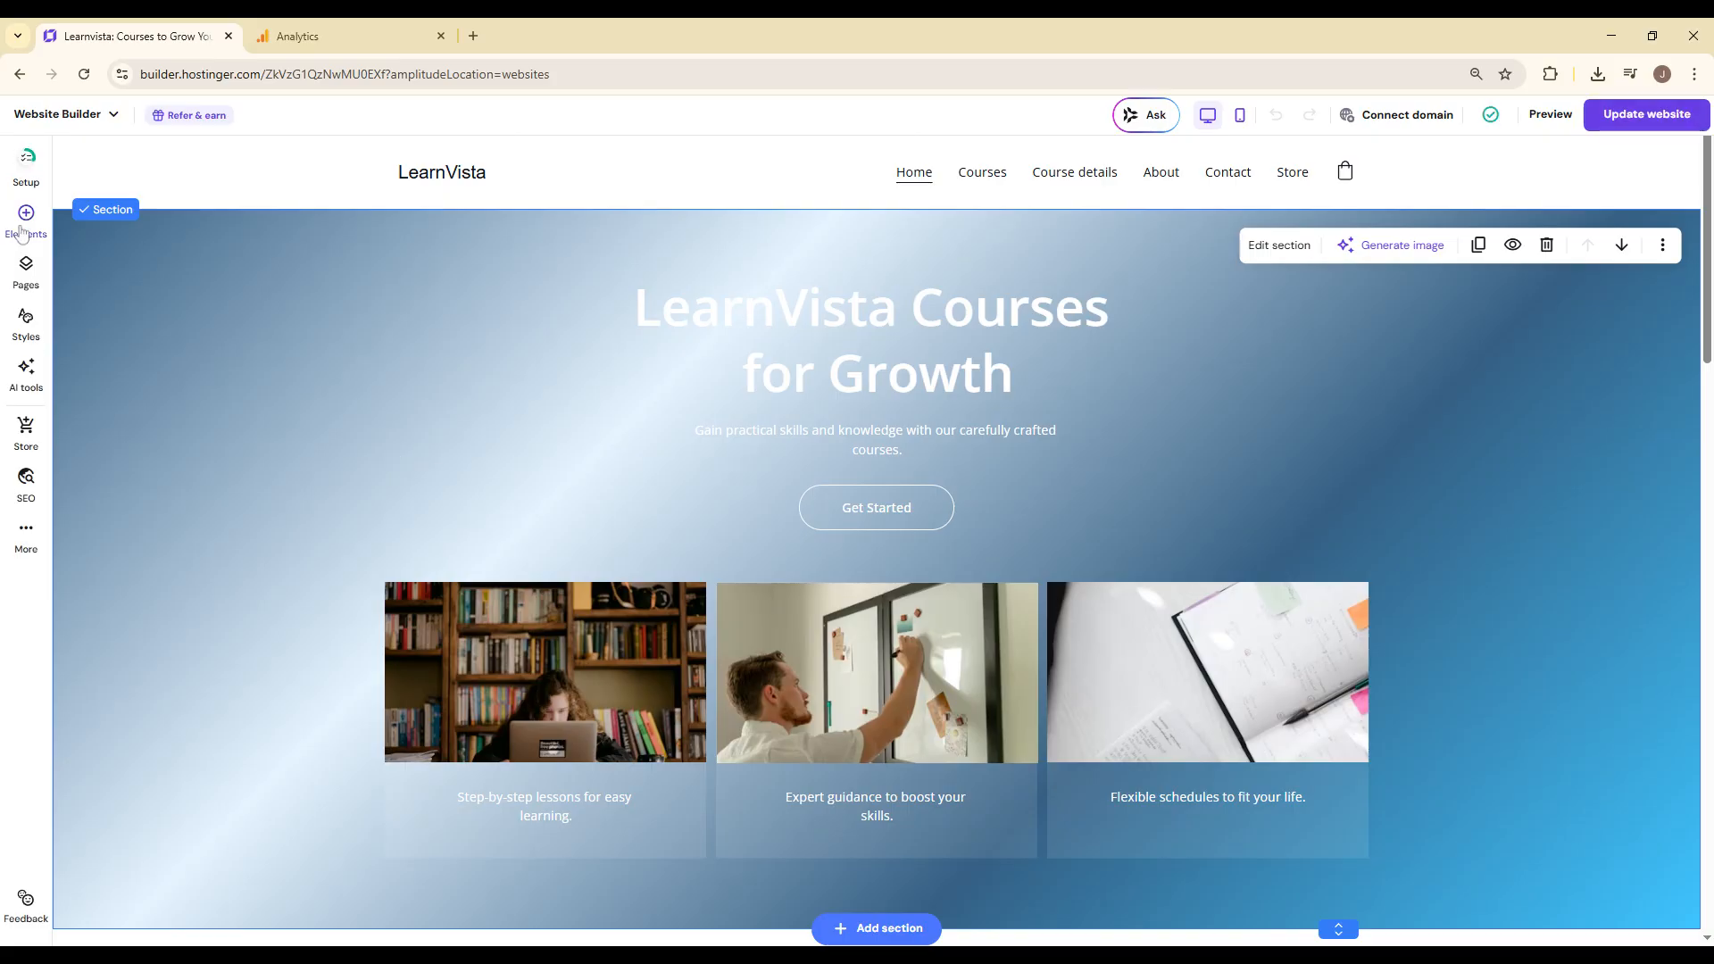
left_click(21, 536)
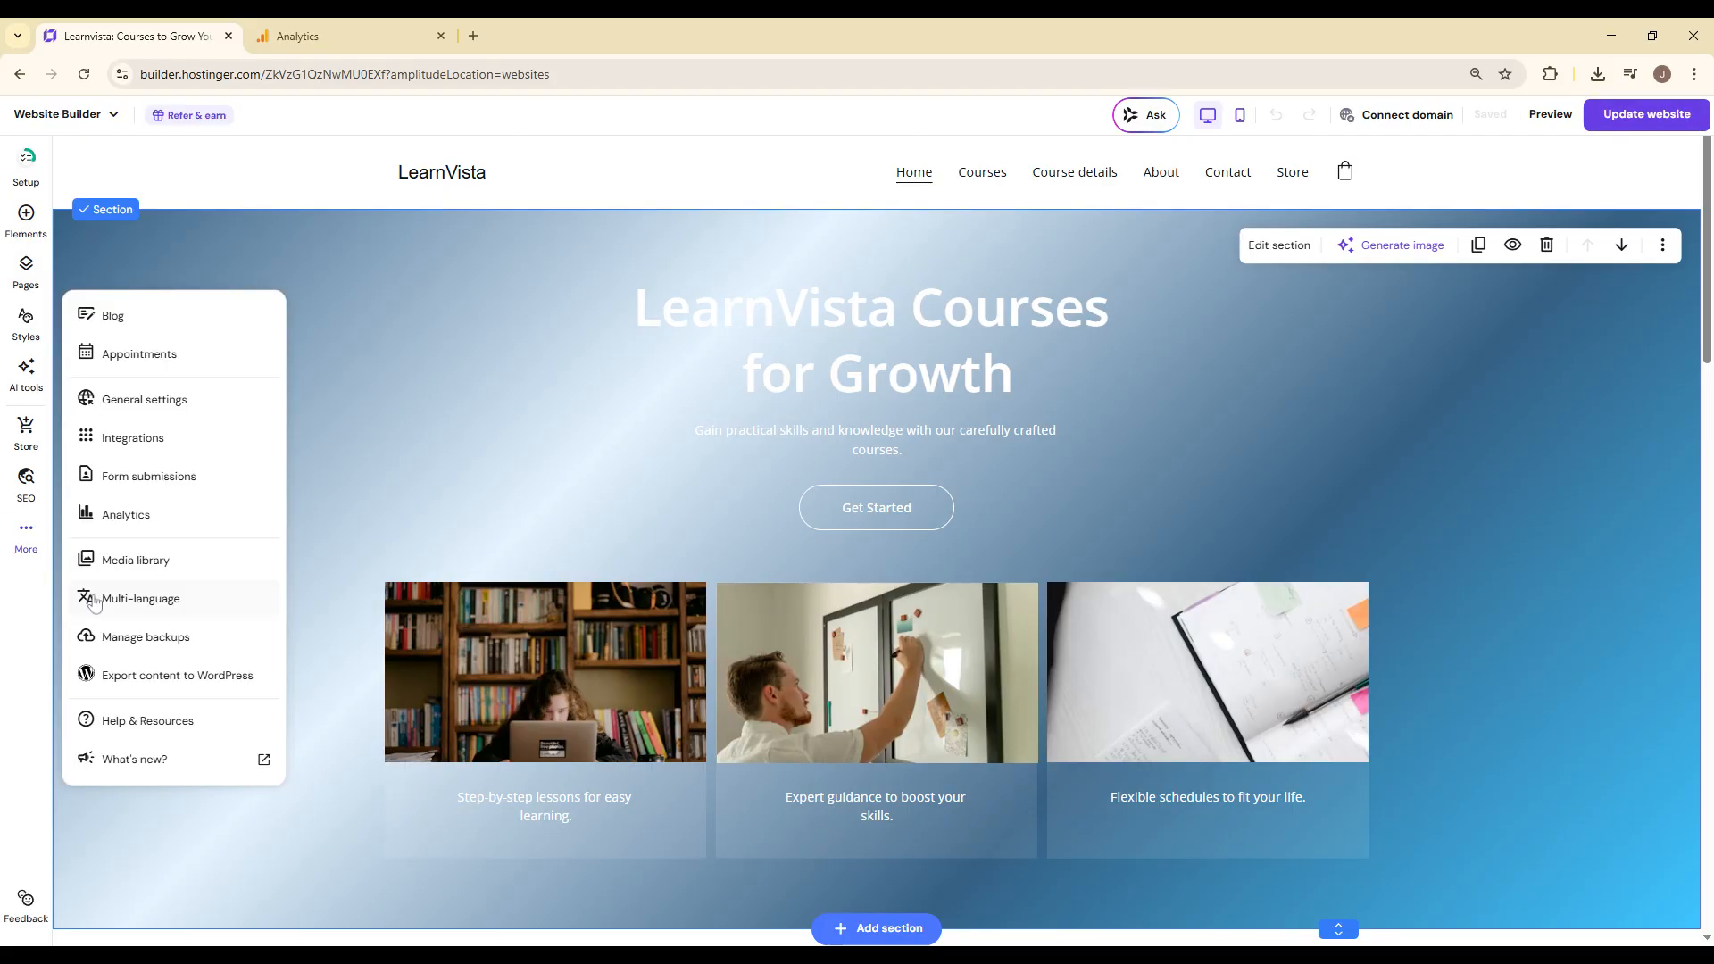
left_click(132, 437)
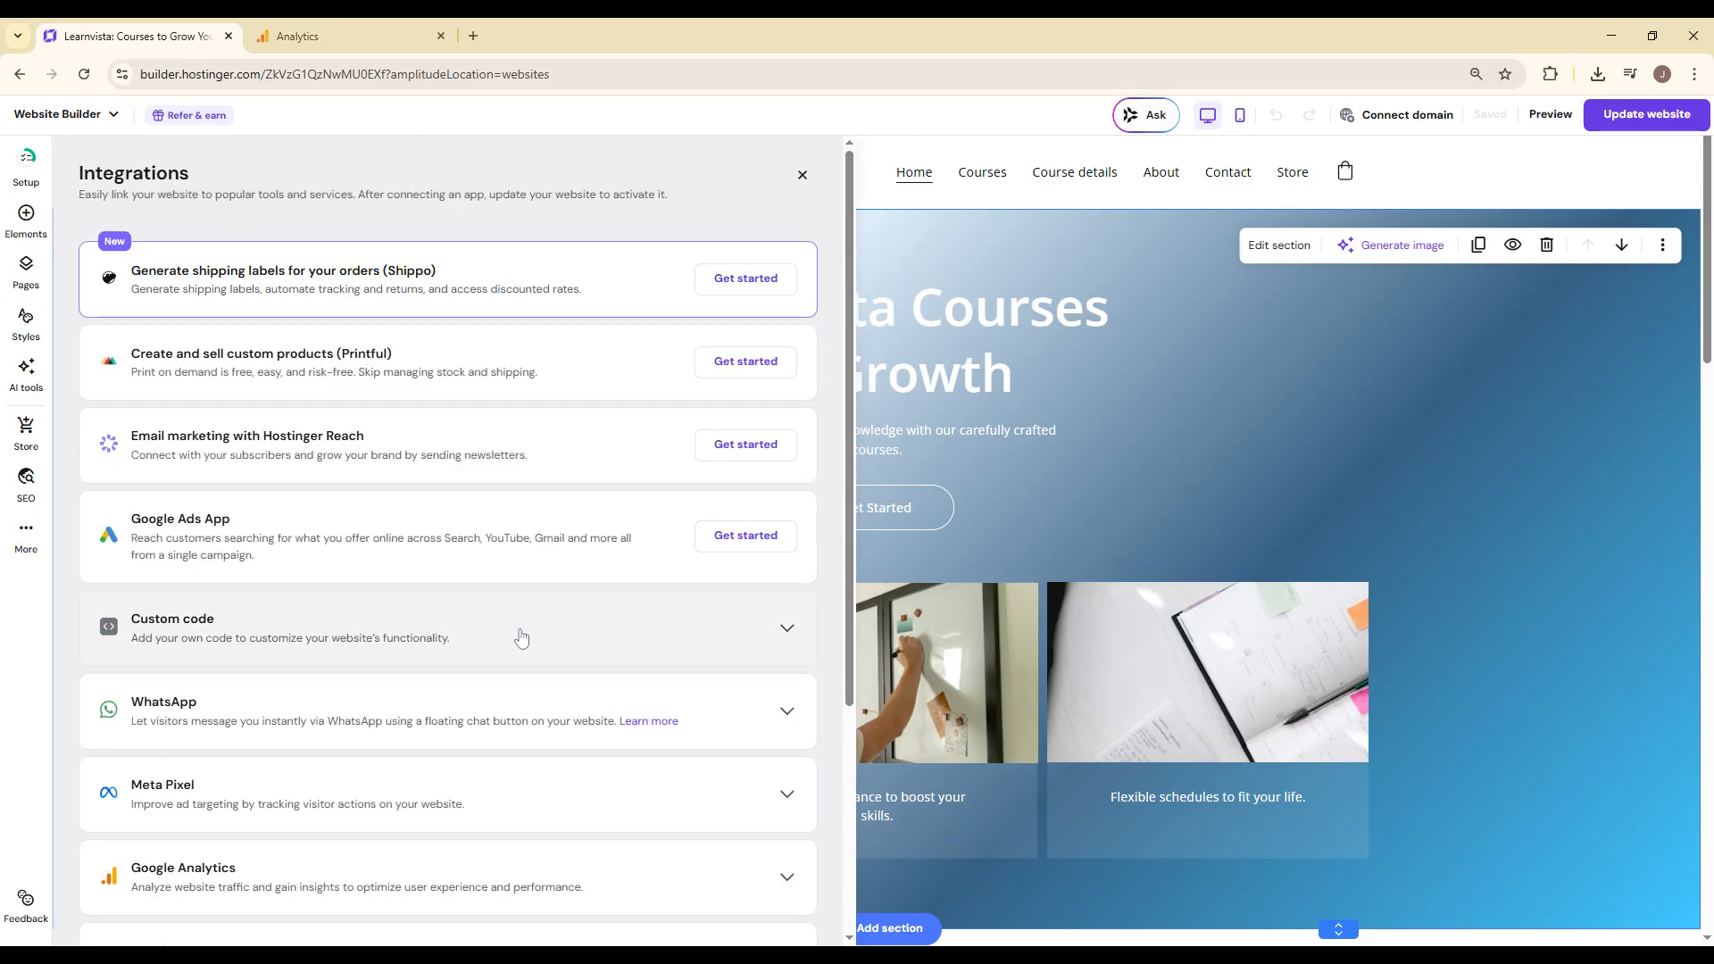
Expand the Google Analytics integration and paste the copied measurement ID as the Google Analytics ID.
scroll(238, 566, "down", 3)
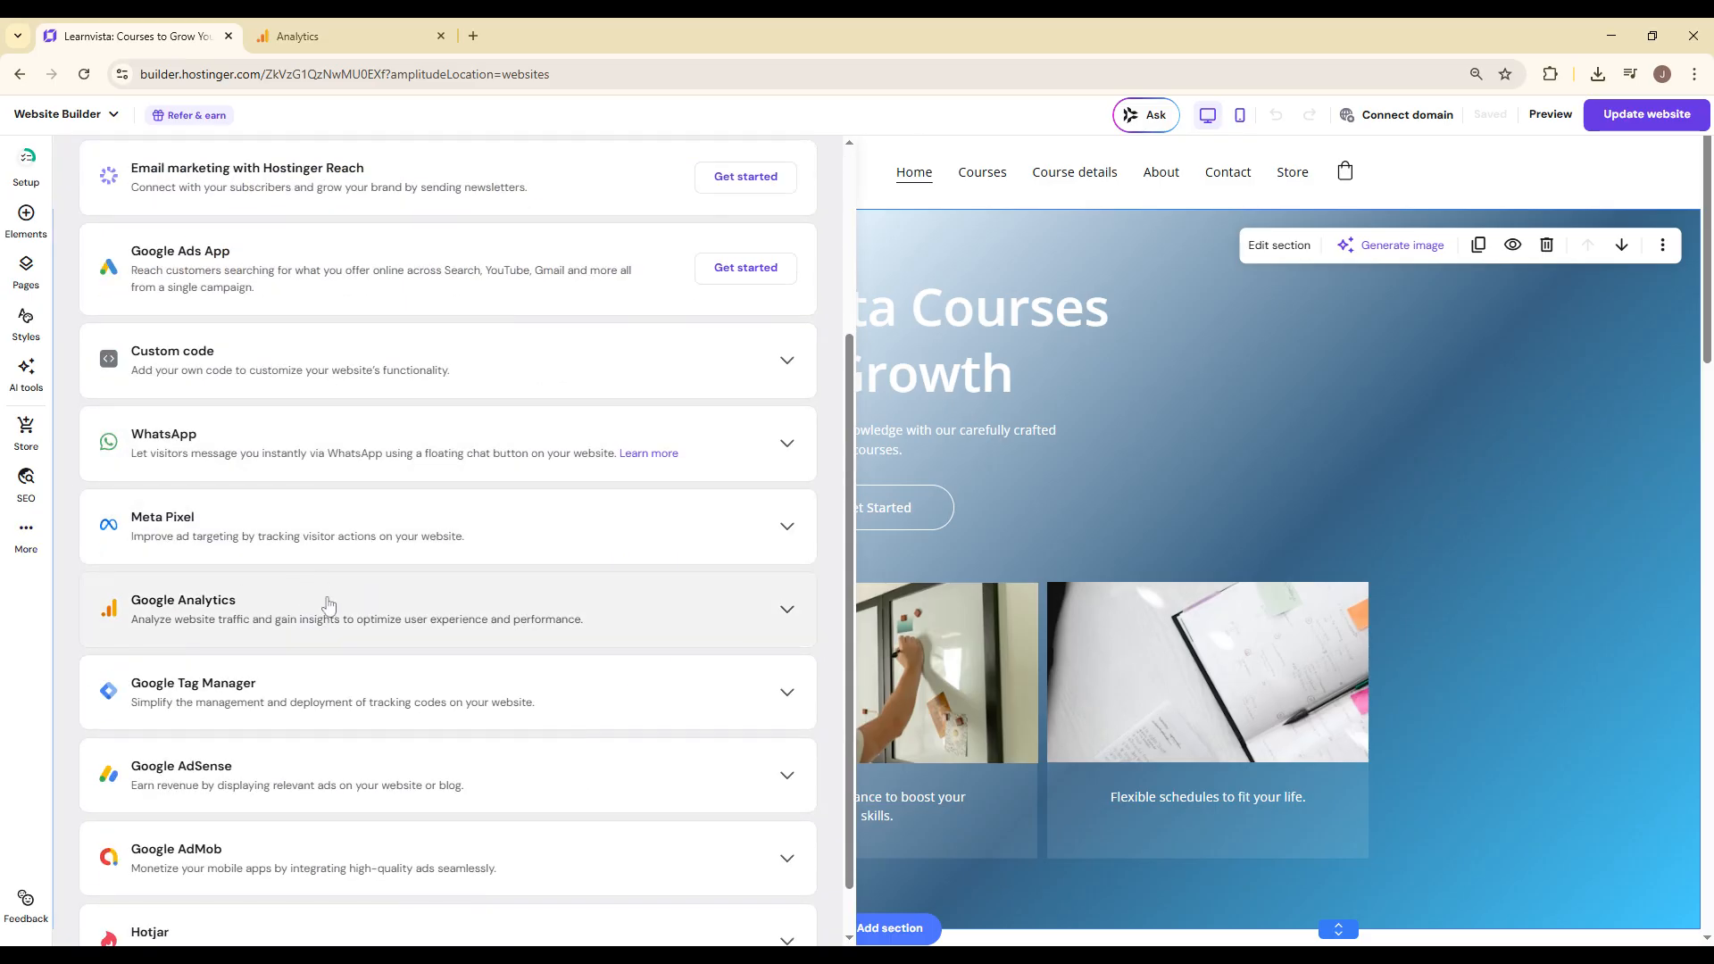
left_click(236, 608)
scroll(237, 601, "down", 2)
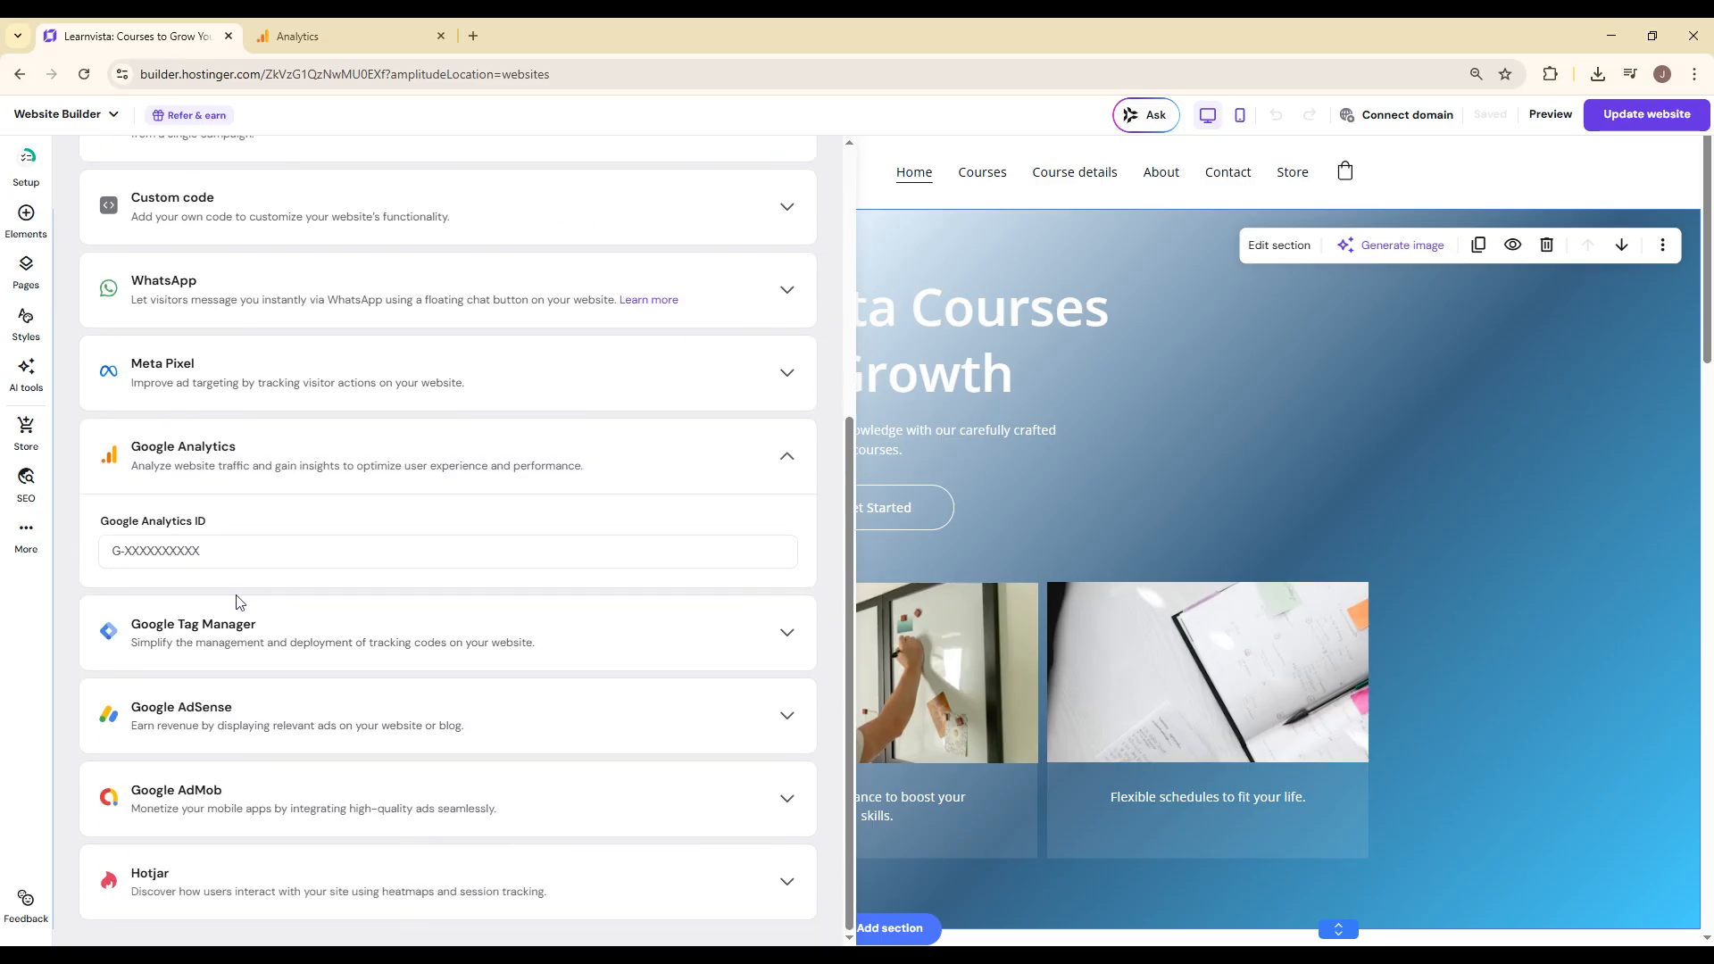
left_click(238, 552)
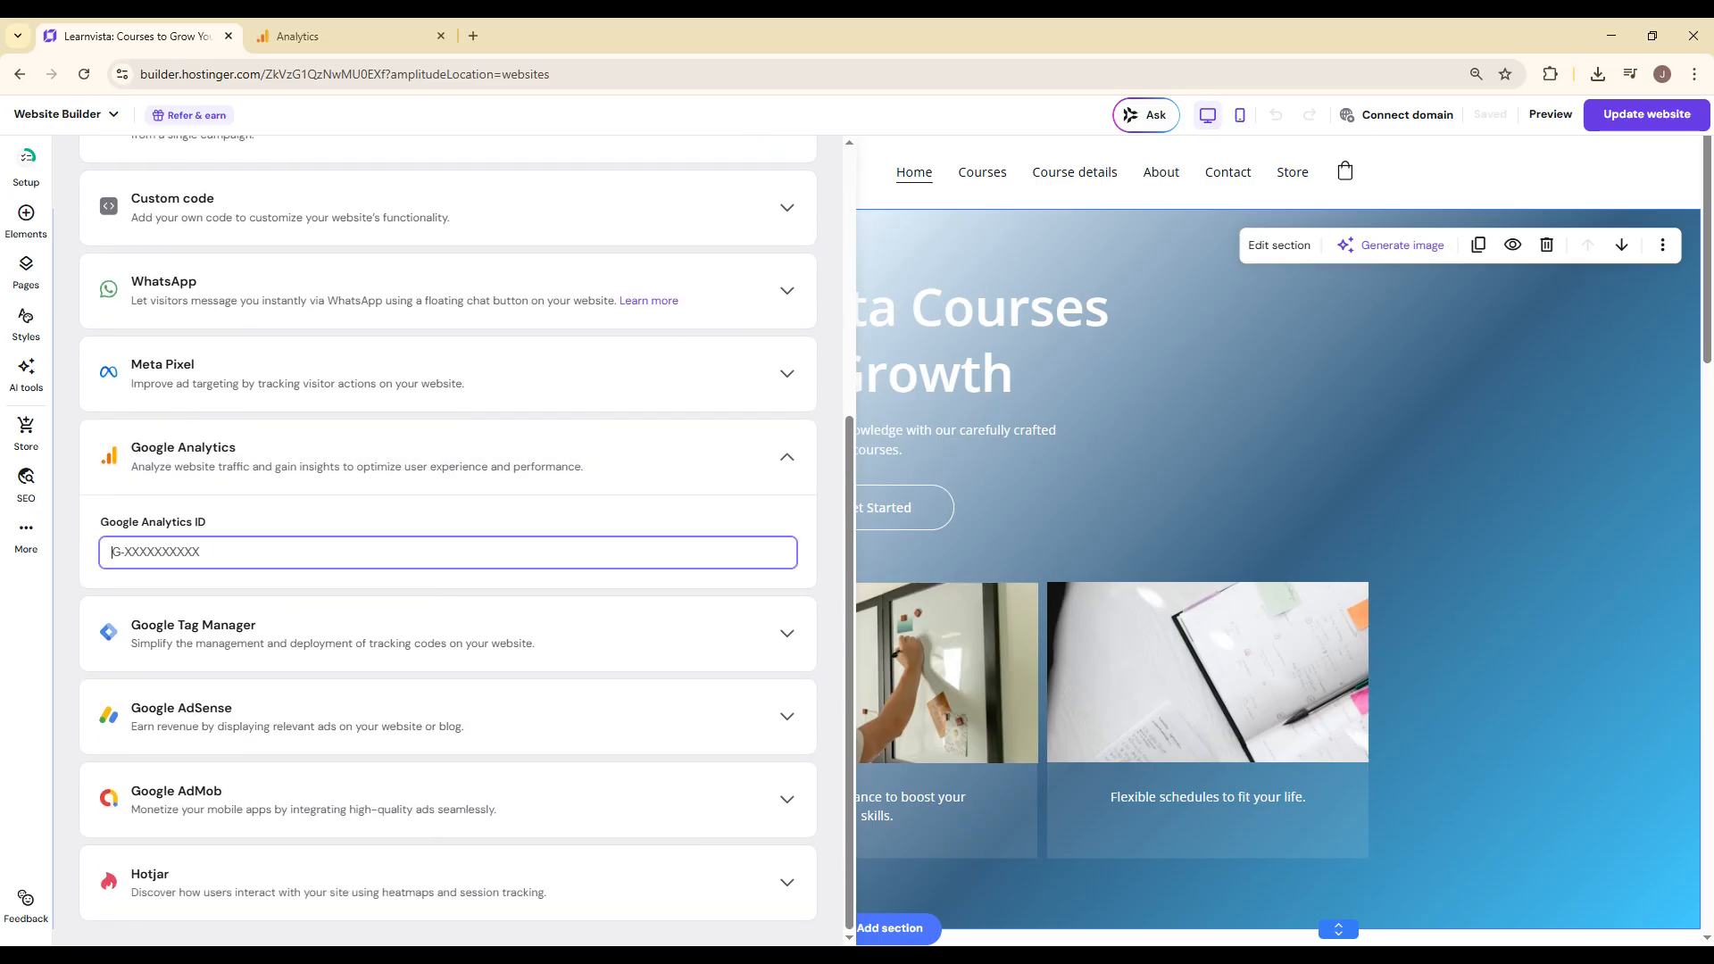
key("ctrl+v")
left_click_drag(238, 551, 56, 537)
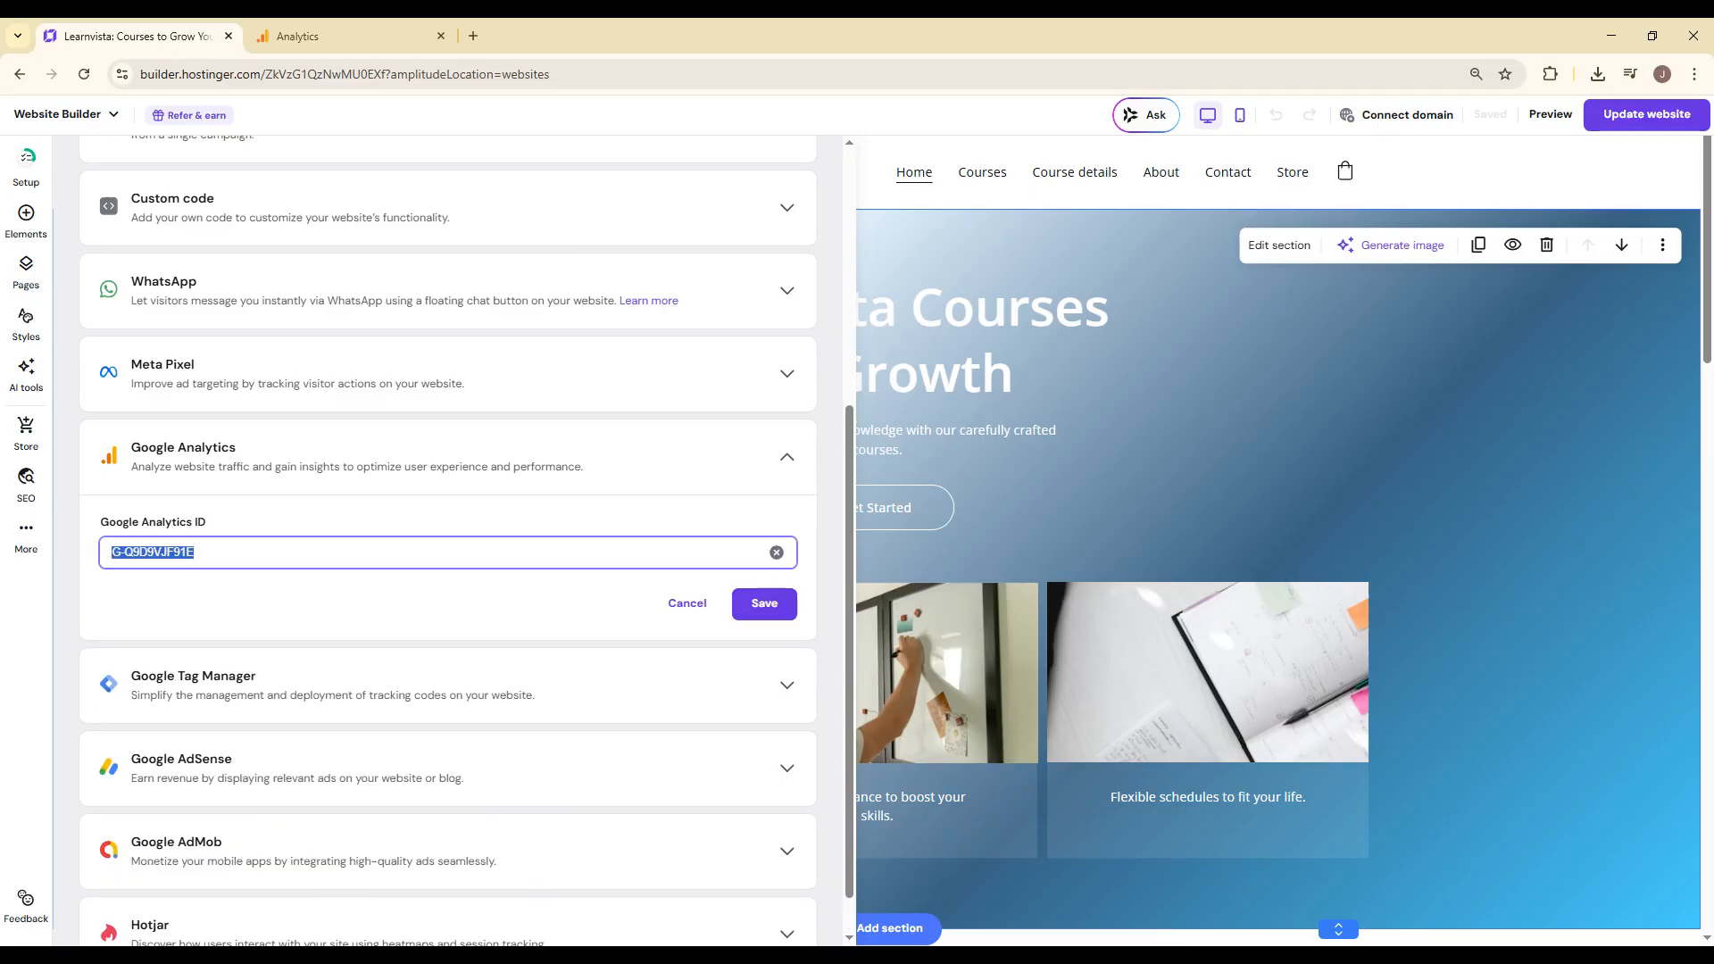
key("ctrl+v")
Save the Google Analytics integration and update the website to activate it.
scroll(195, 516, "down", 1)
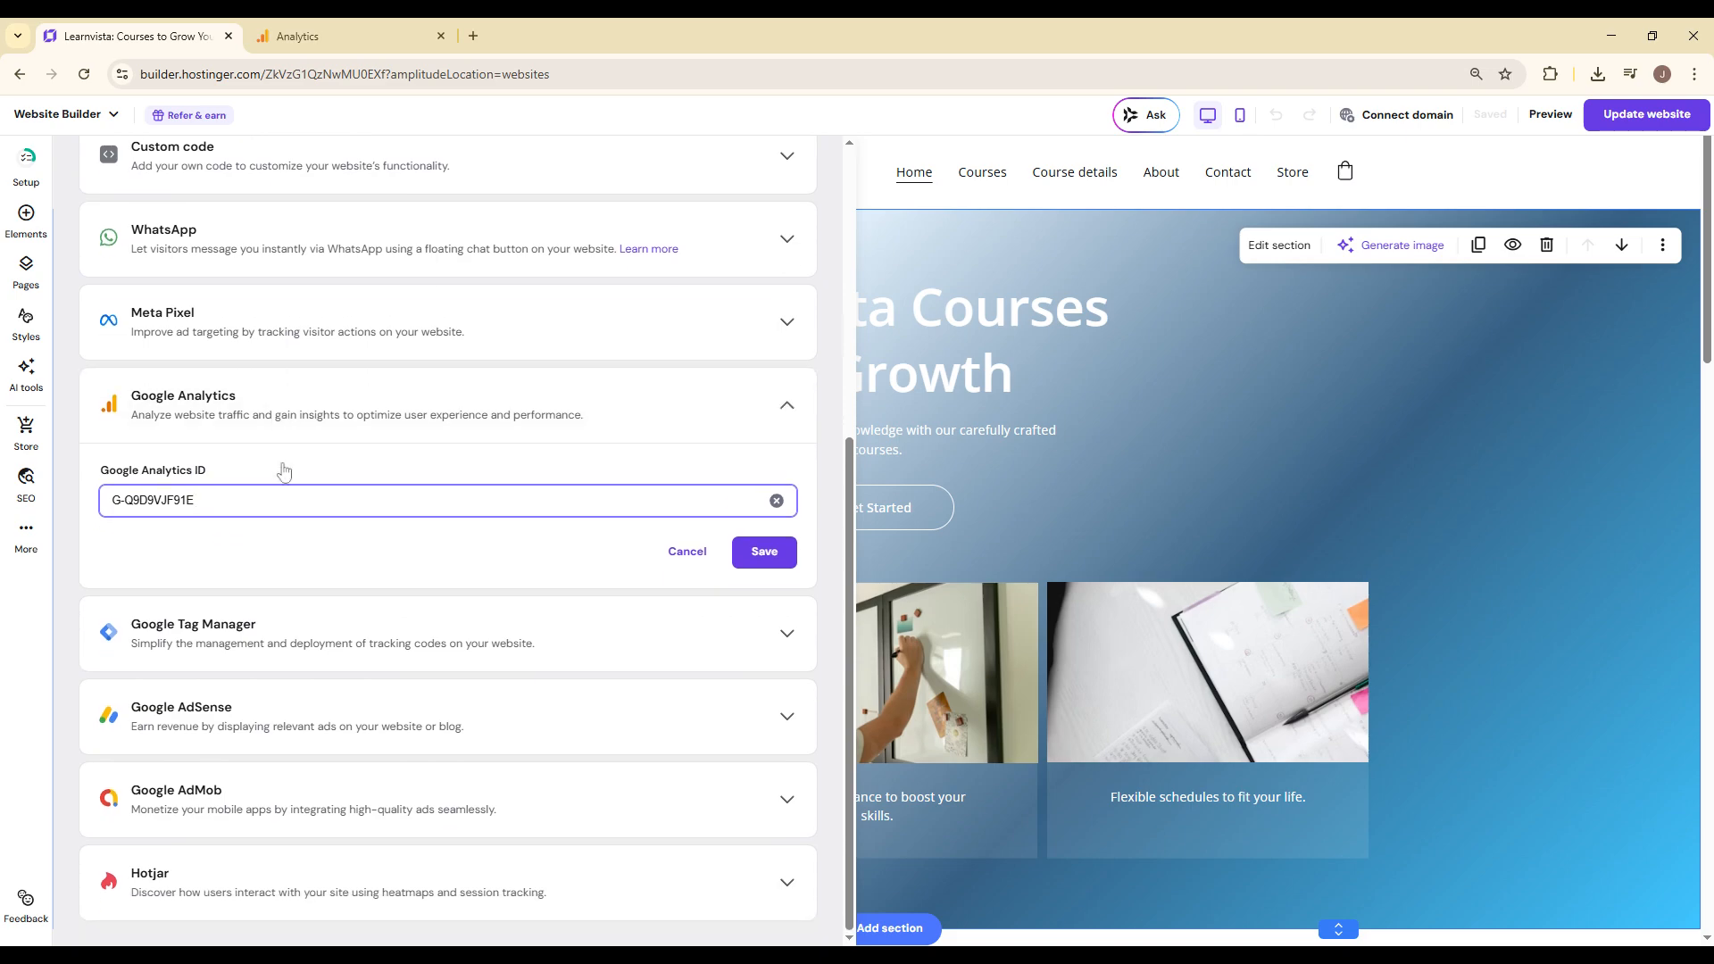
scroll(288, 463, "up", 2)
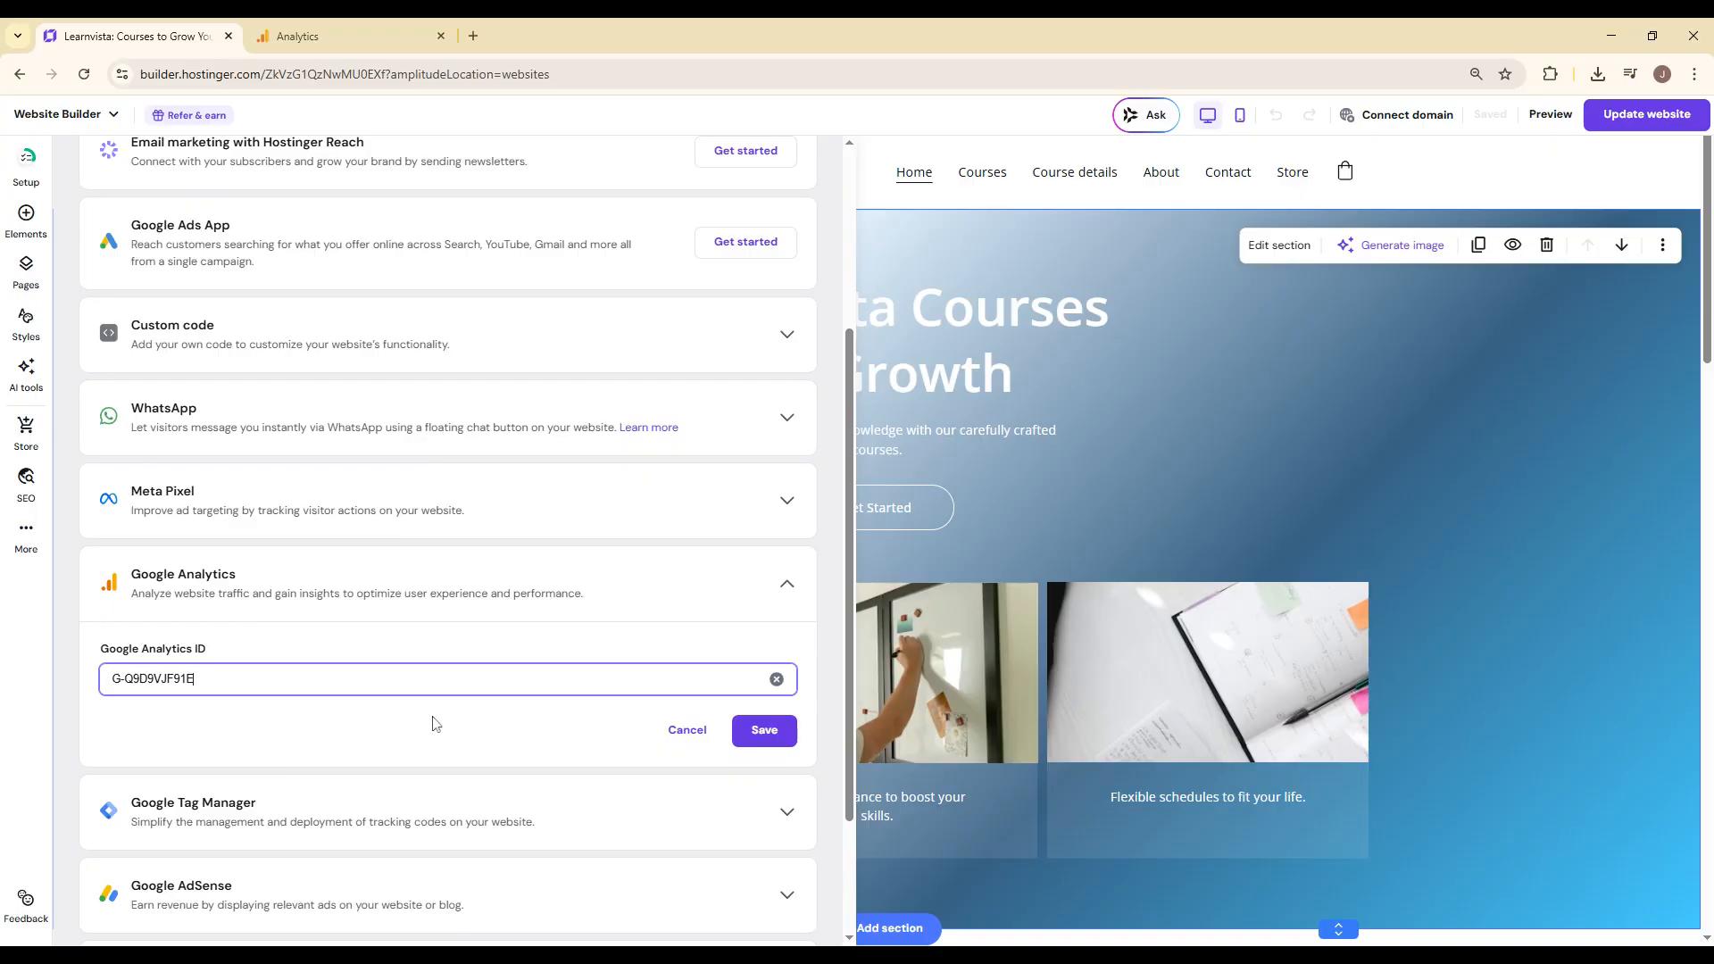
left_click(766, 731)
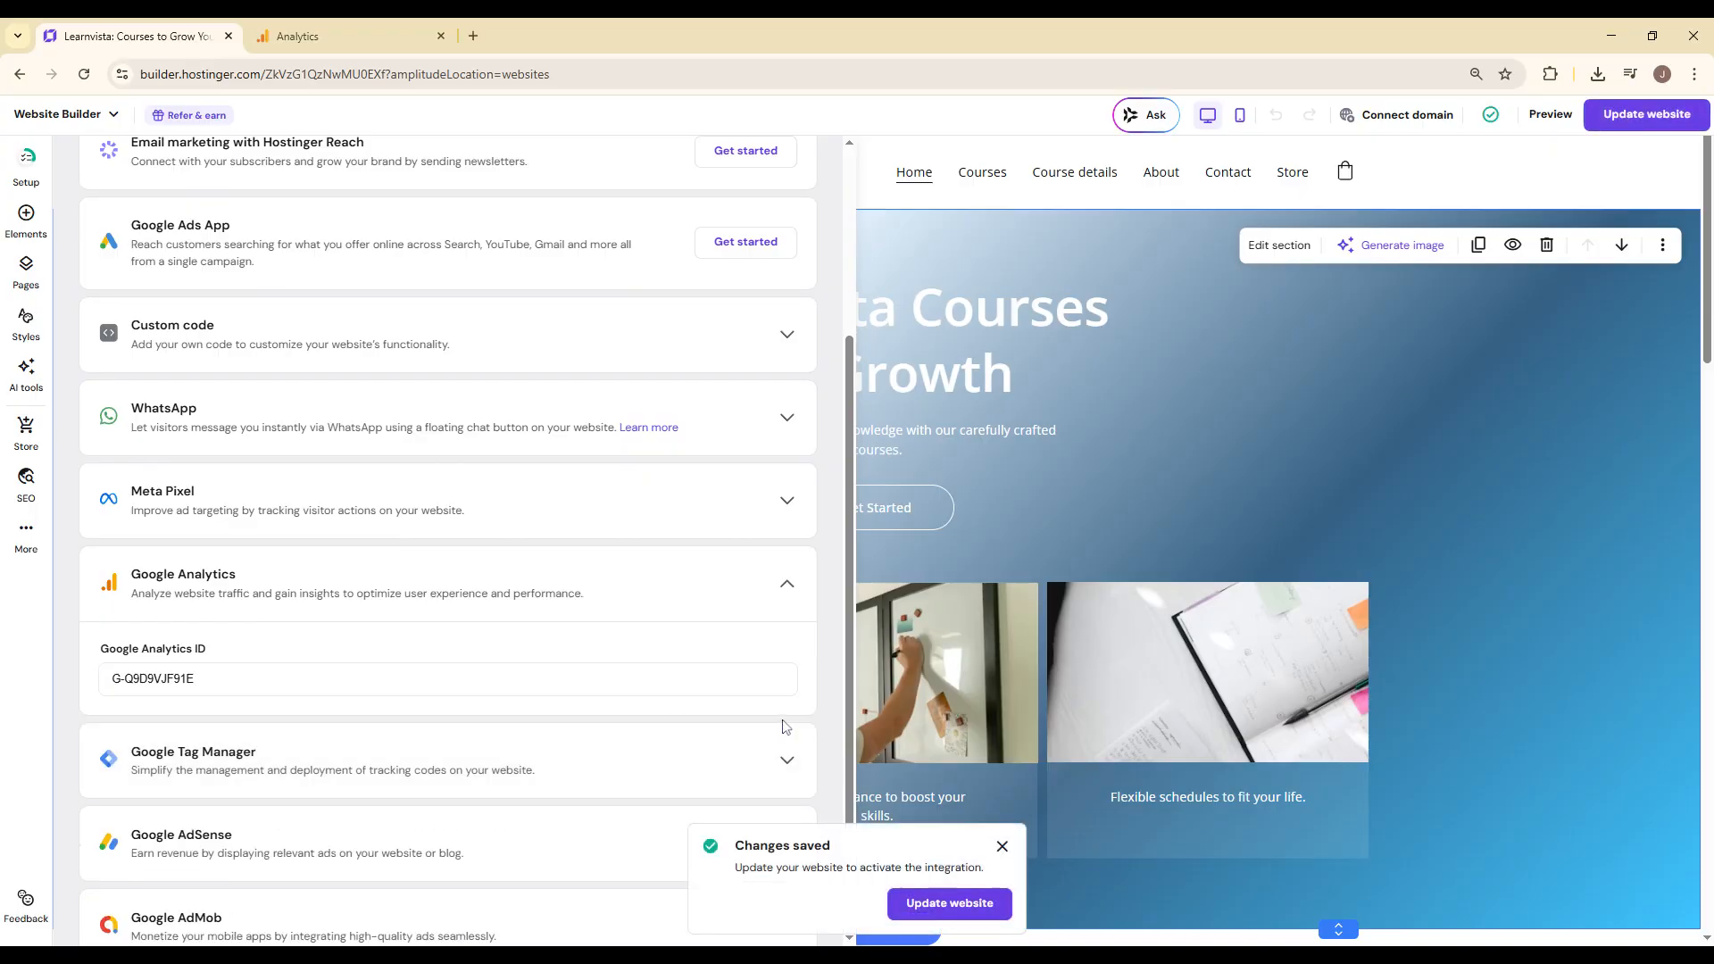
left_click(1665, 116)
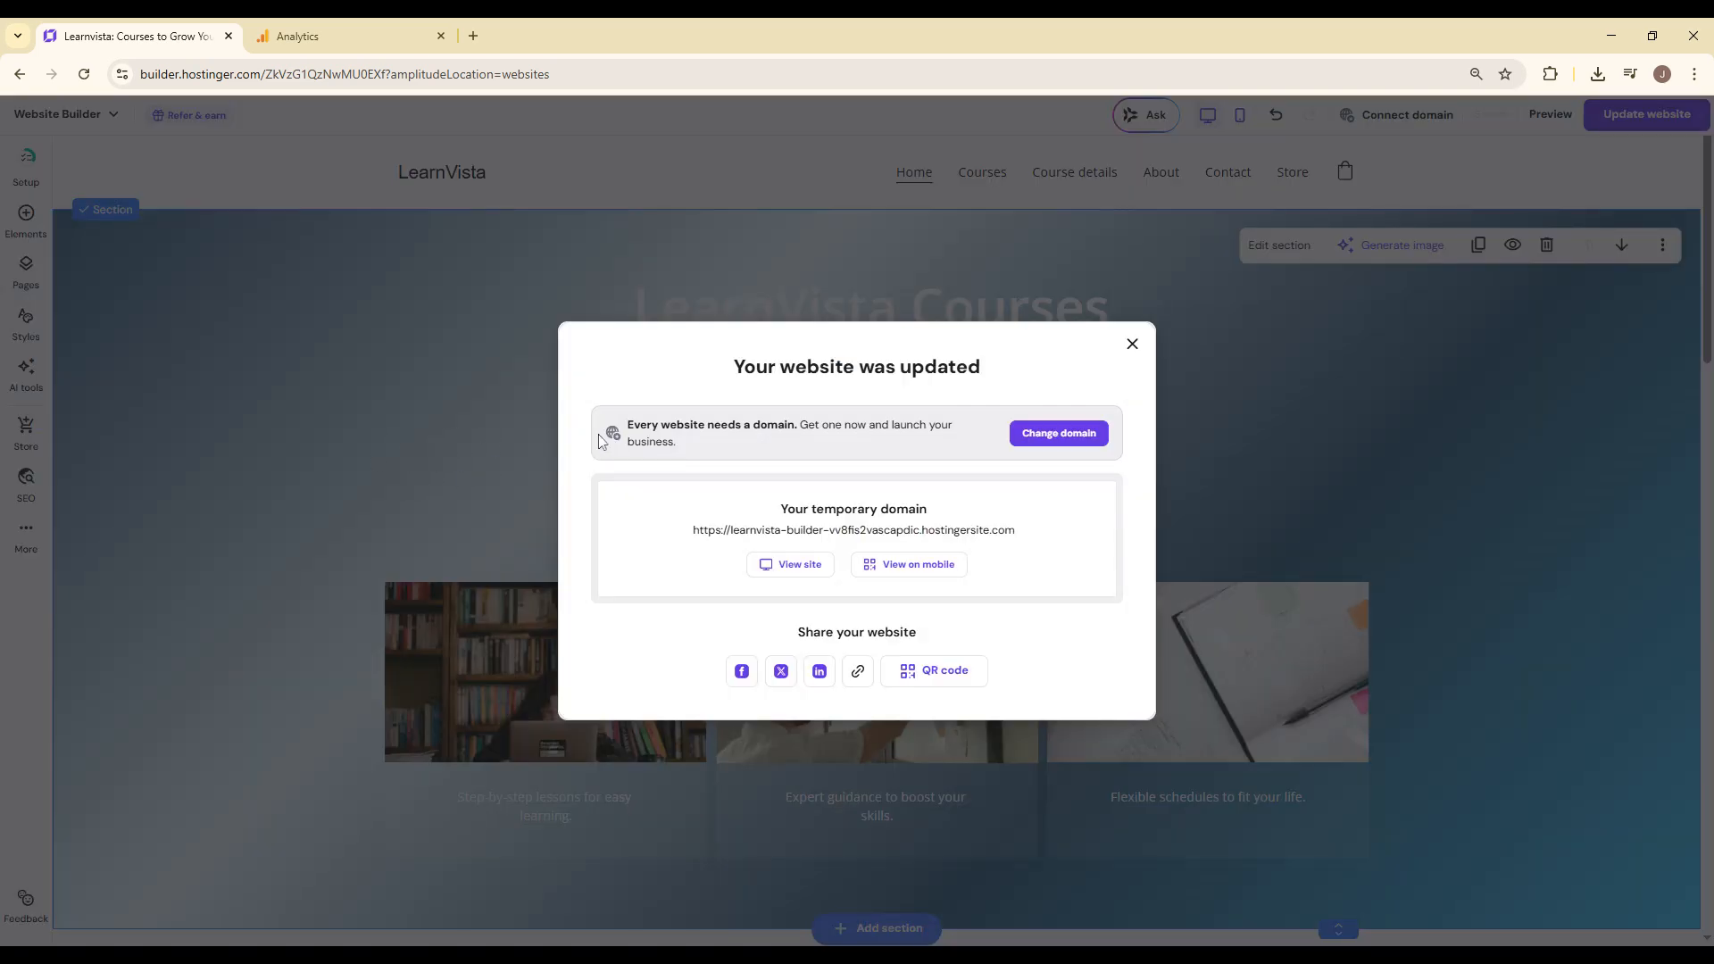
left_click_drag(692, 350, 1099, 346)
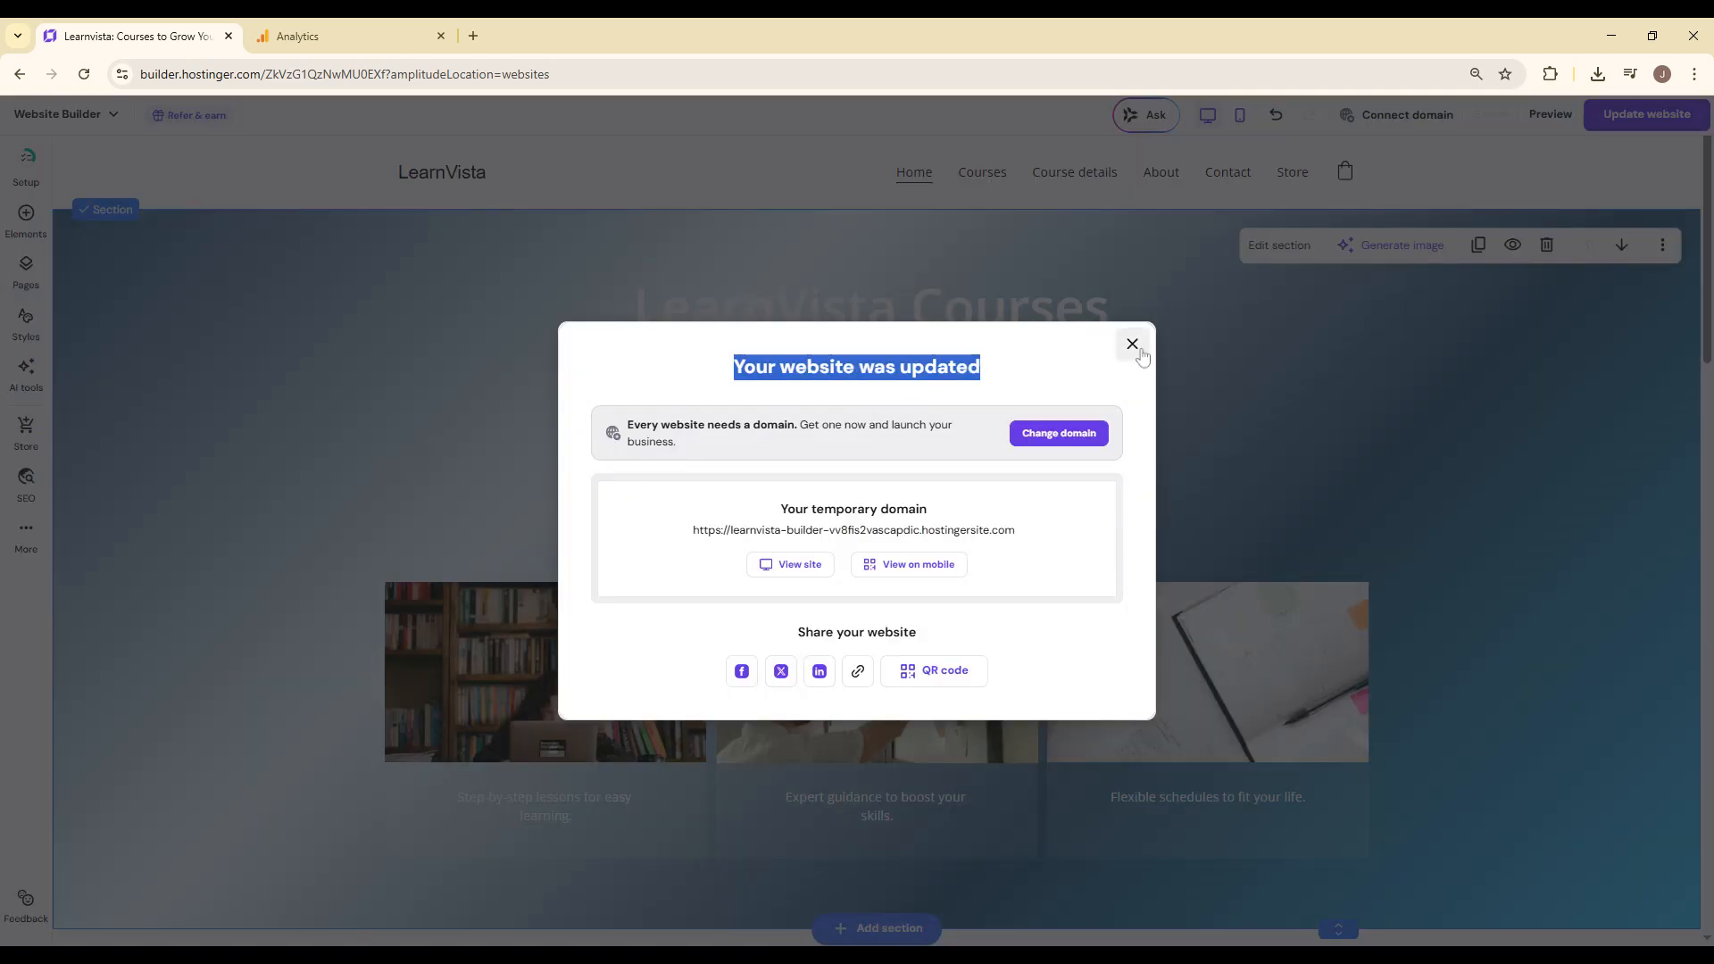